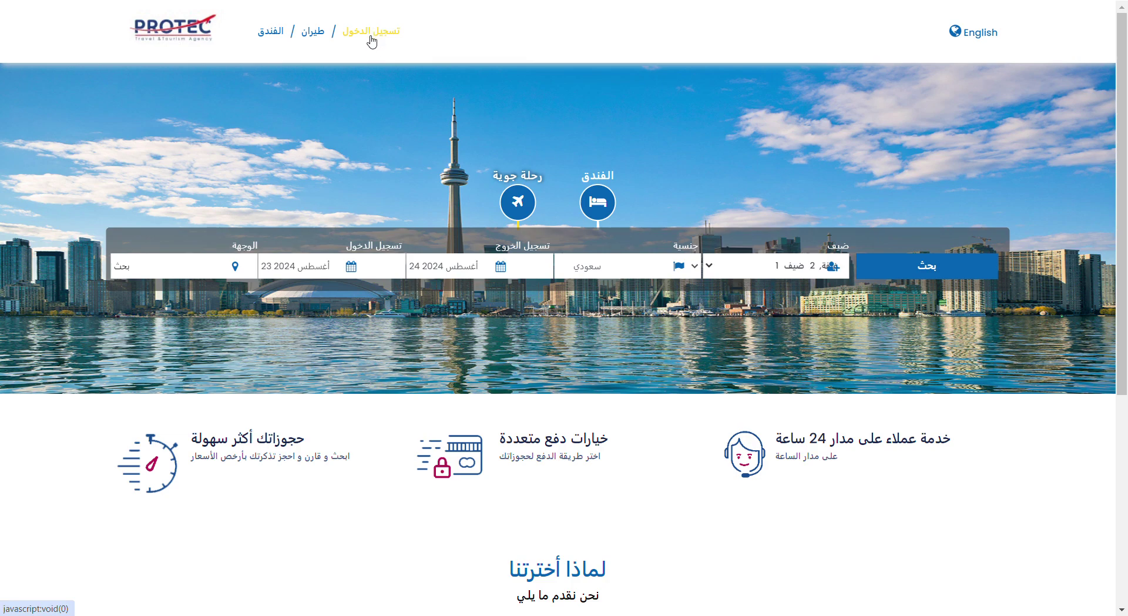
# Open the sign-in dialog from the تسجيل الدخول link in the Arabic home page header
pyautogui.click(377, 34)
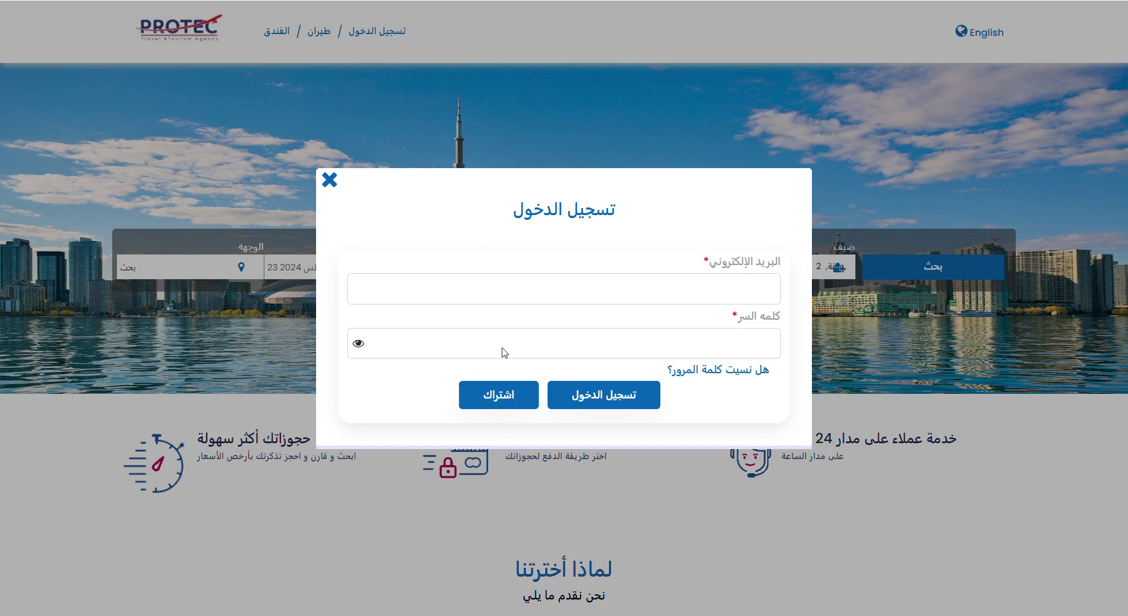
# Switch to sign-up, enter the first and last name, and keep the phone country code
pyautogui.click(483, 389)
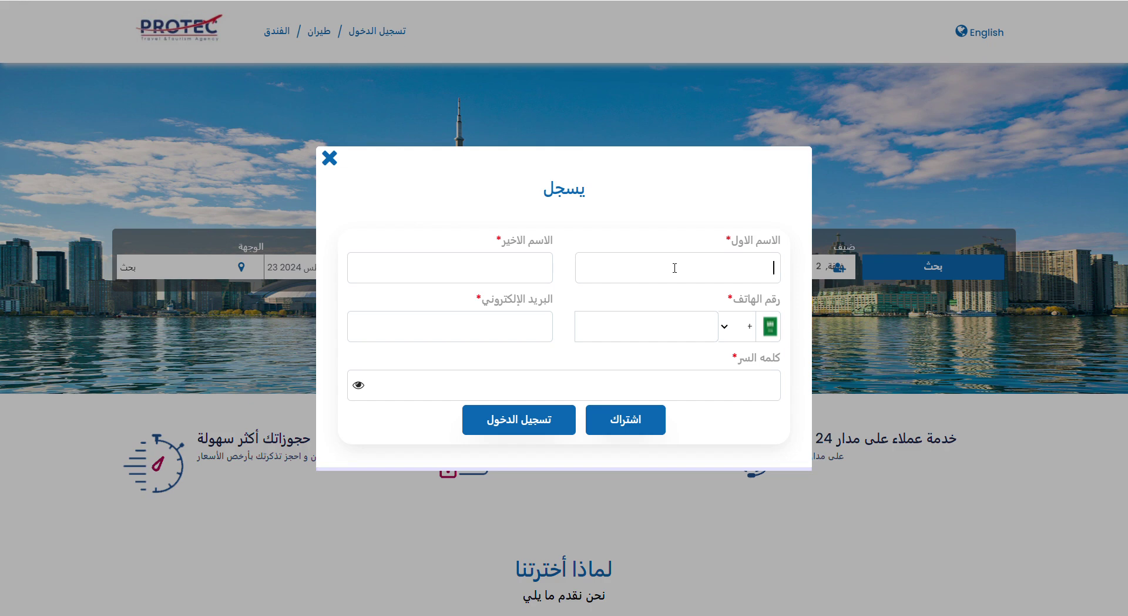
pyautogui.write('ahmed')
pyautogui.press('Tab')
pyautogui.write('test')
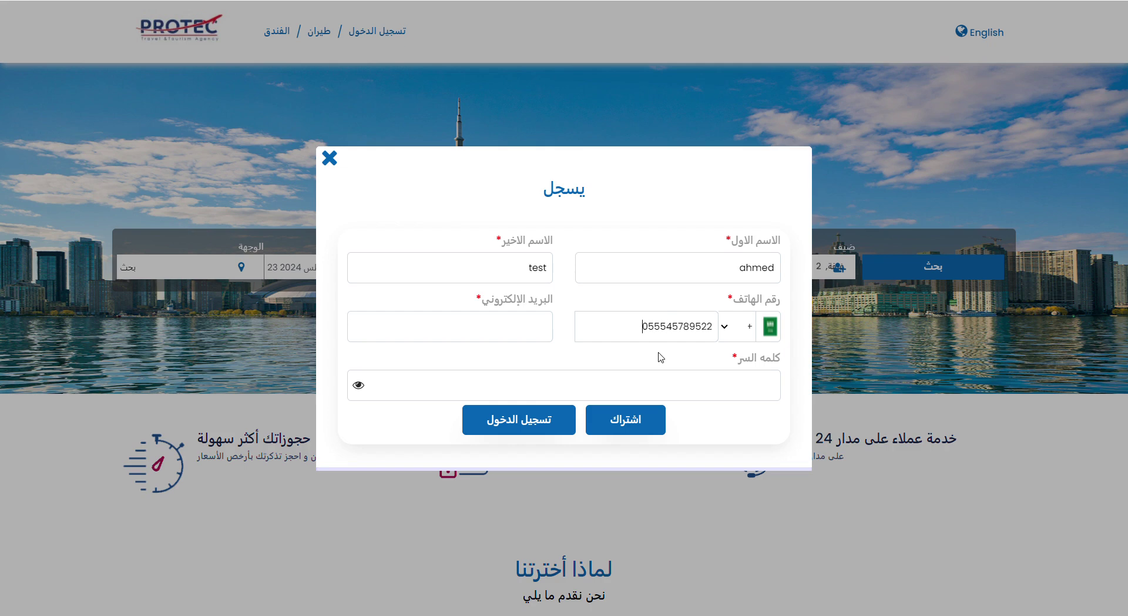
pyautogui.click(752, 331)
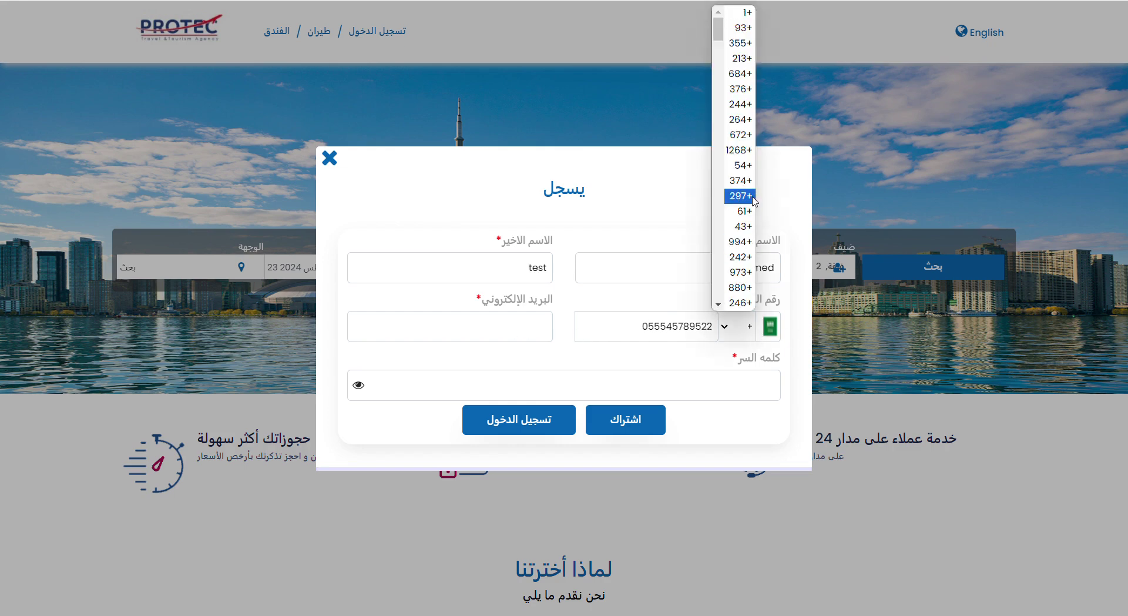
pyautogui.click(655, 325)
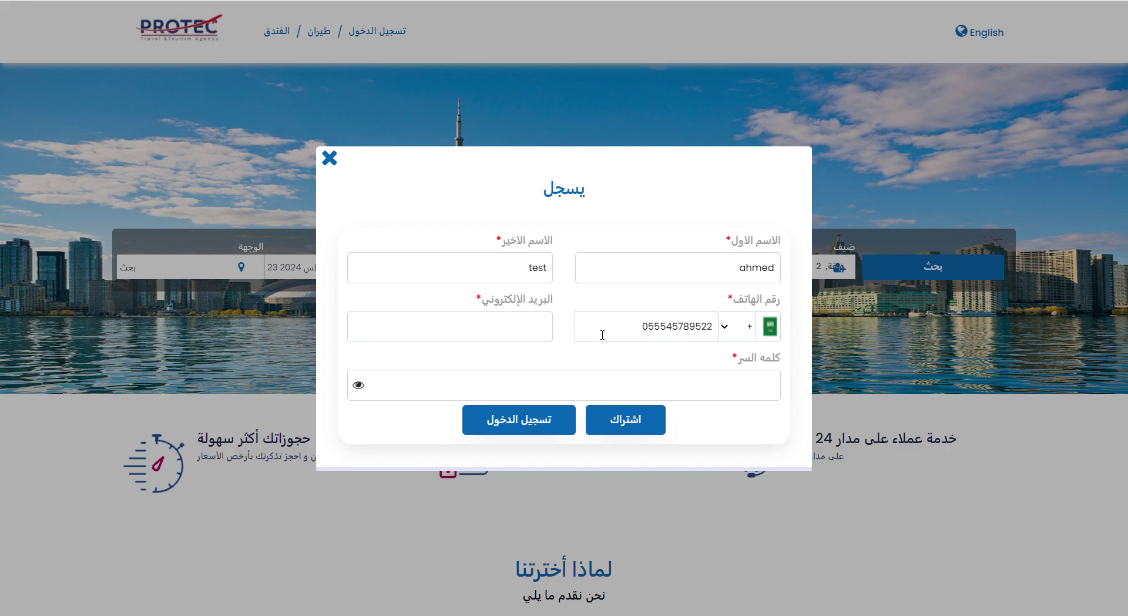
# Enter the account e-mail address and a password, showing the password as plain text
pyautogui.click(521, 331)
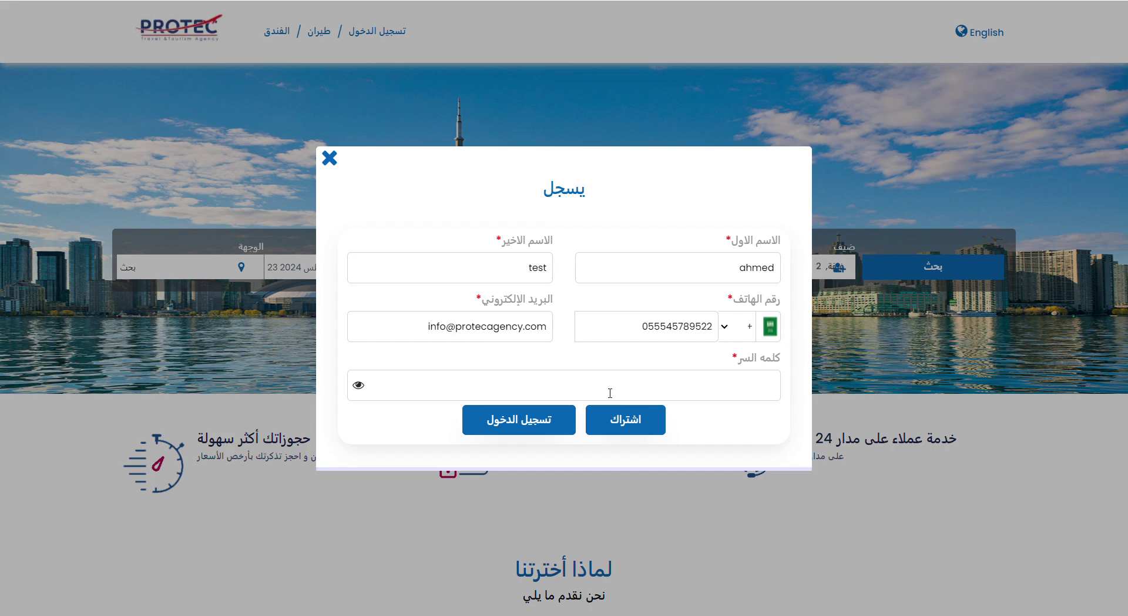
pyautogui.write('a')
pyautogui.write('aaa')
pyautogui.press('BackSpace')
pyautogui.press('BackSpace')
pyautogui.press('BackSpace')
pyautogui.press('BackSpace')
pyautogui.click(362, 386)
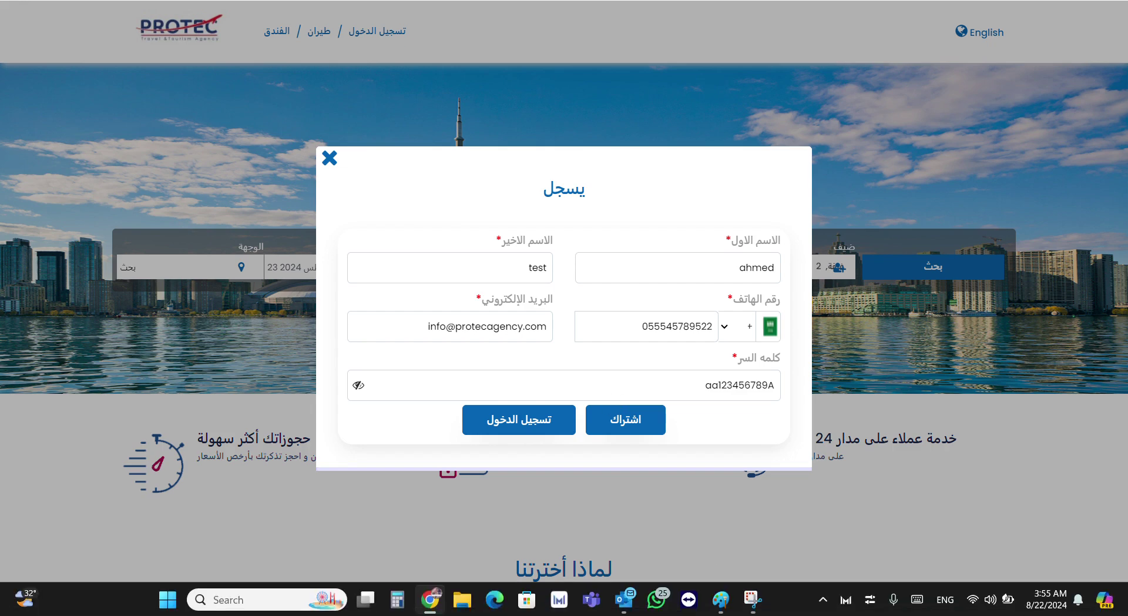
# Submit the registration, save the login in Chrome, and dismiss the success message
pyautogui.click(625, 437)
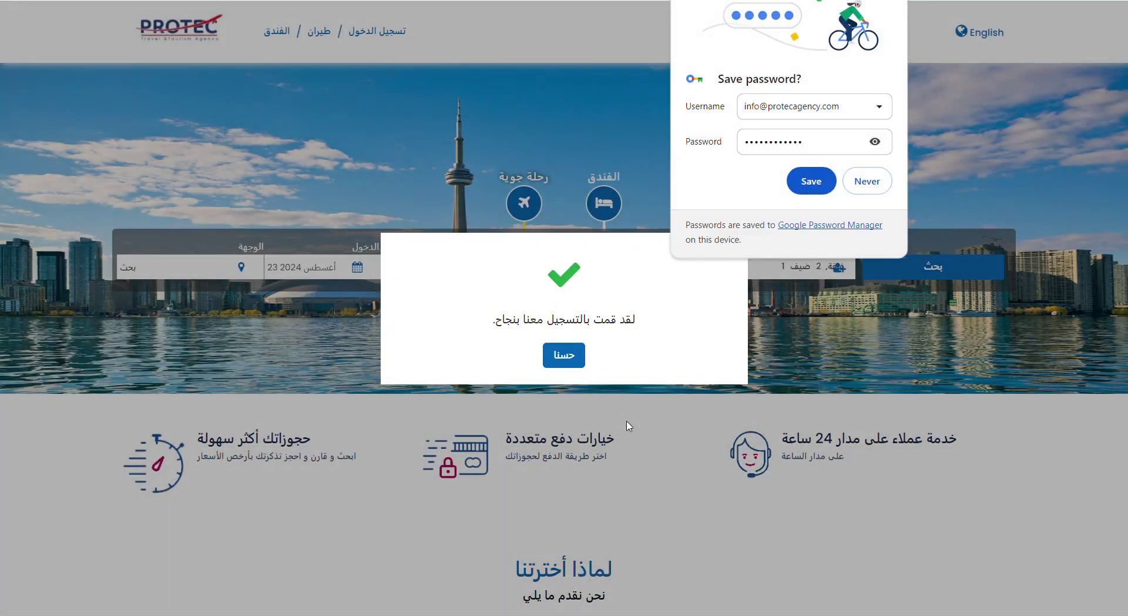
pyautogui.click(804, 182)
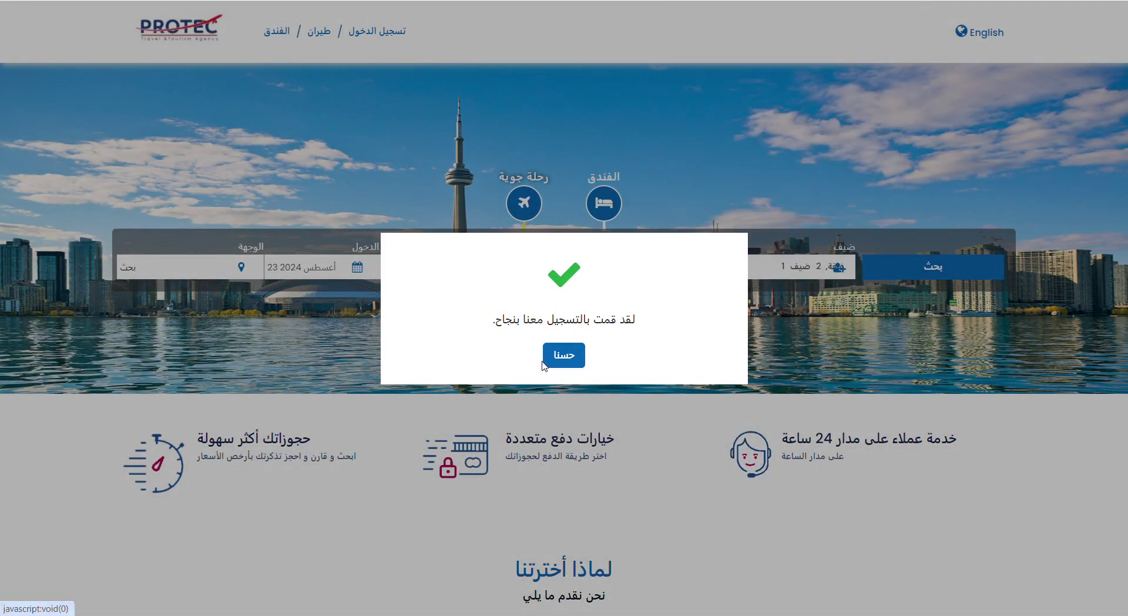
pyautogui.click(563, 355)
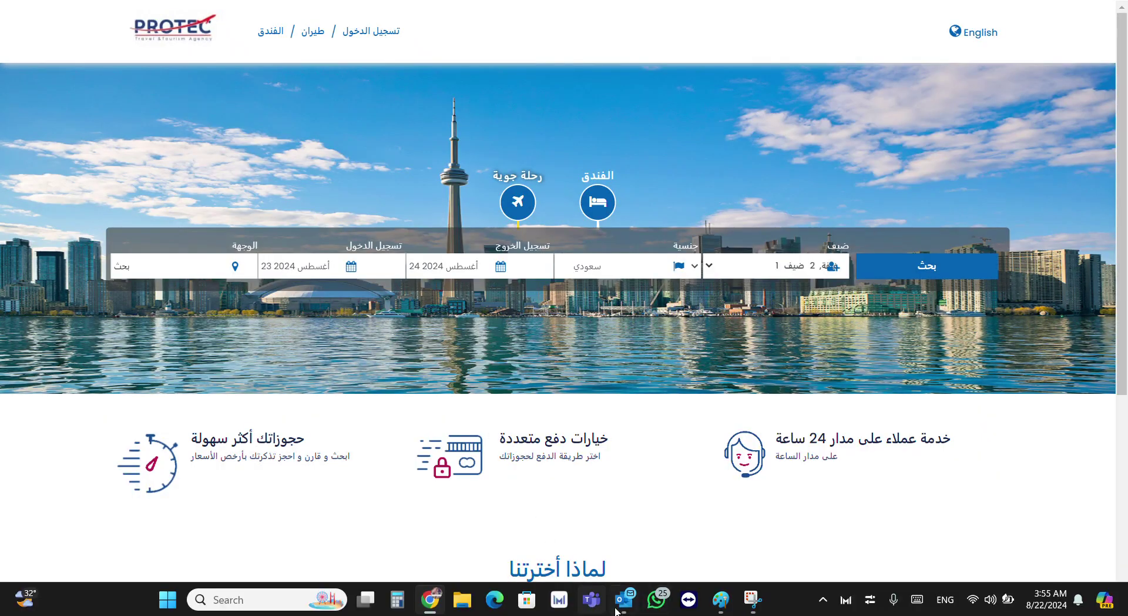
# Review the login e-mail and password in Outlook's 'Registration Successfull' message, then minimize it
pyautogui.click(623, 600)
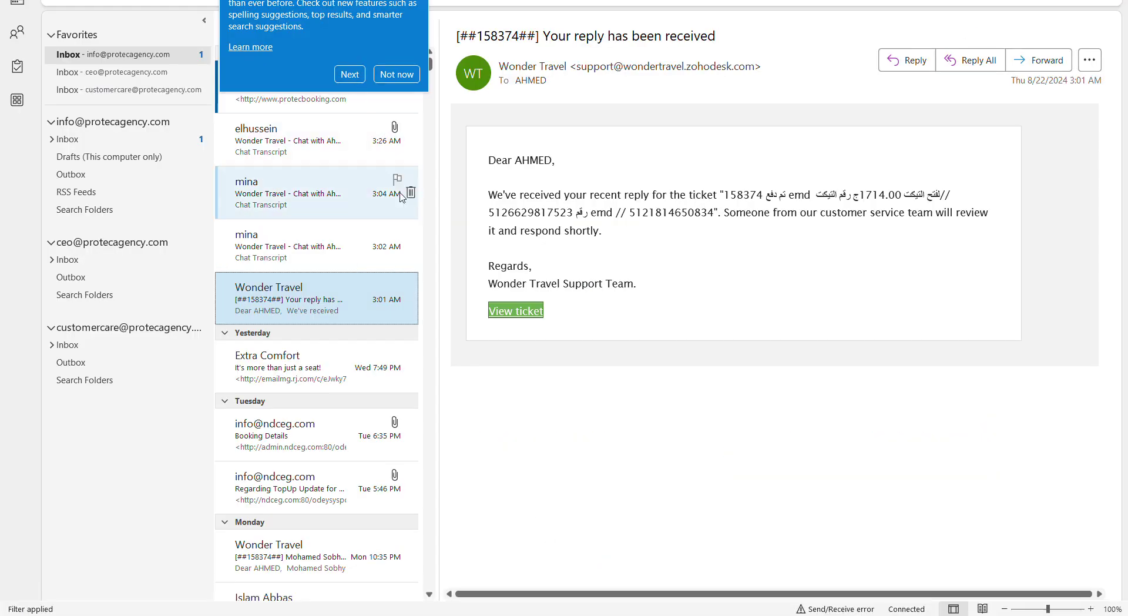
pyautogui.scroll(-4, 391, 158)
pyautogui.hotkey('alt', 'Tab')
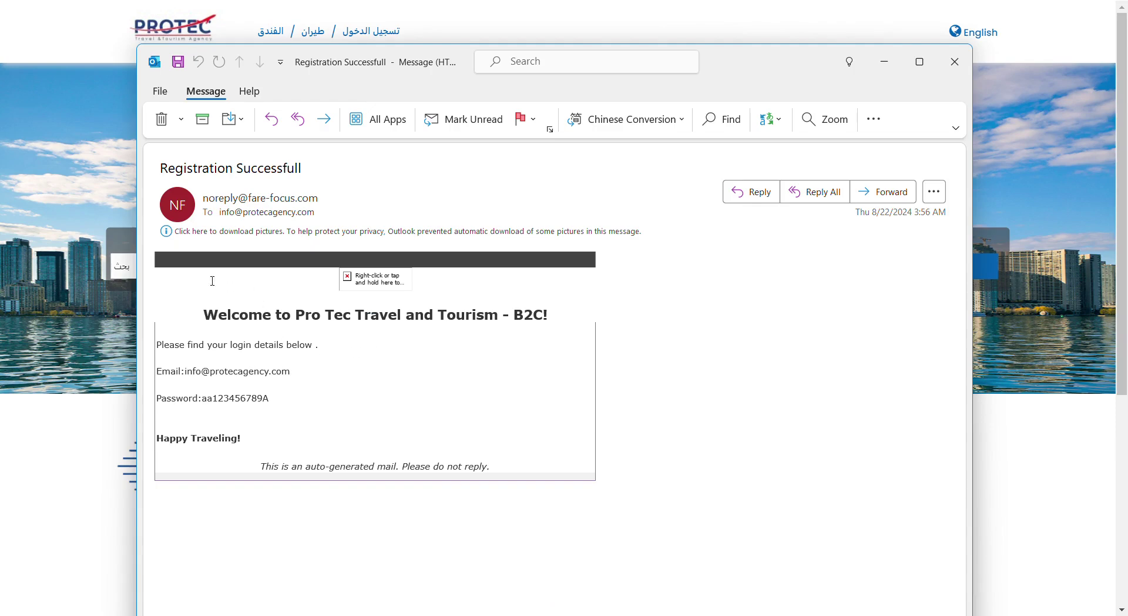
pyautogui.moveTo(160, 168); pyautogui.dragTo(314, 171)
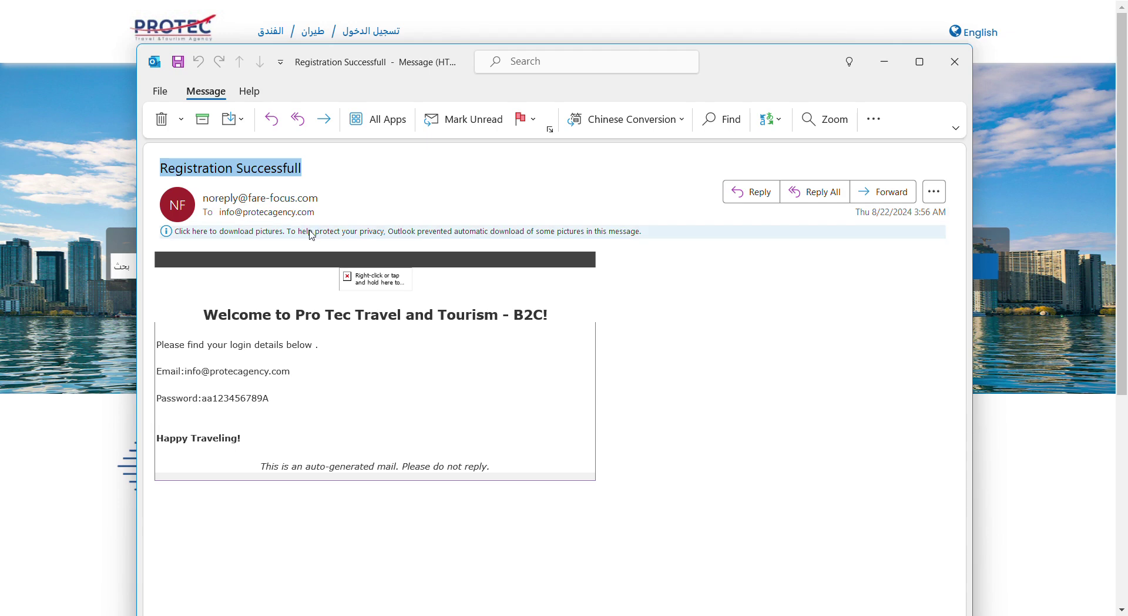
pyautogui.moveTo(189, 317); pyautogui.dragTo(500, 318)
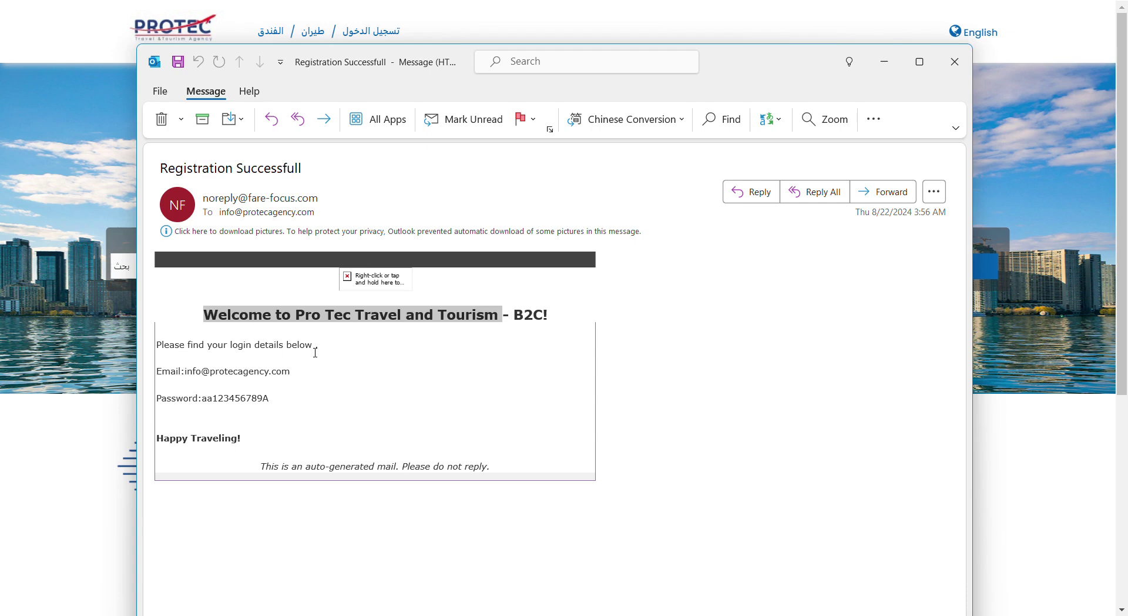
pyautogui.moveTo(324, 345); pyautogui.dragTo(171, 345)
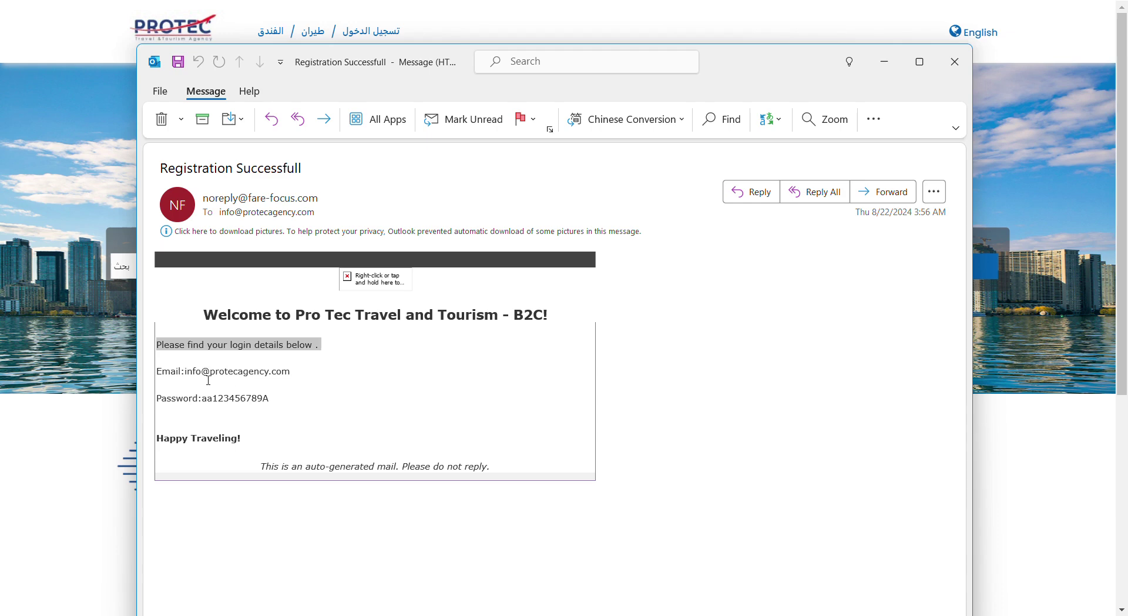
pyautogui.moveTo(294, 372); pyautogui.dragTo(191, 370)
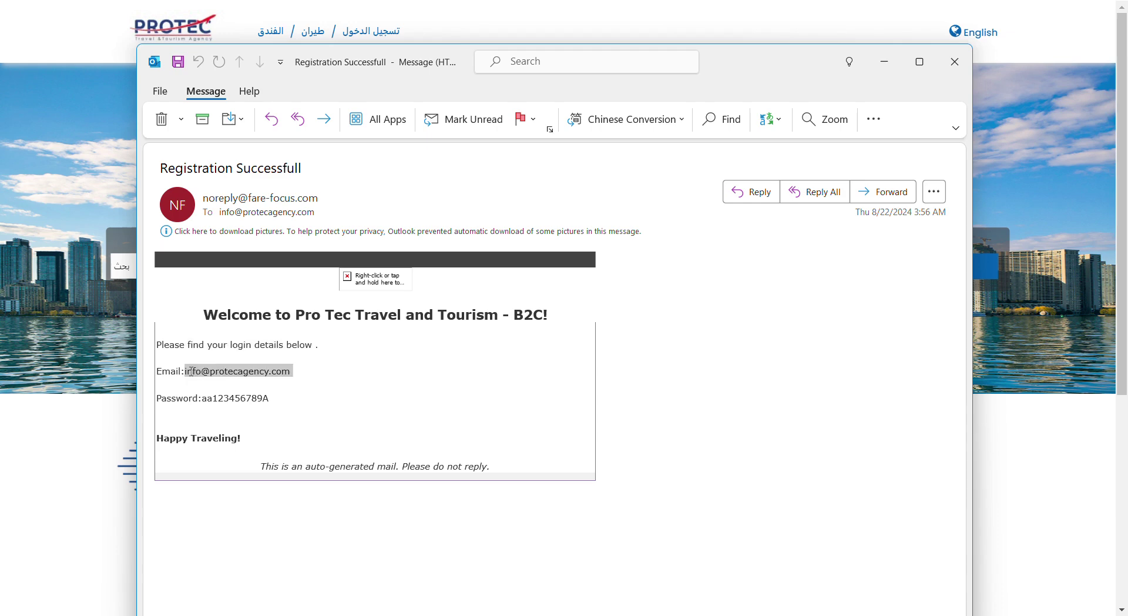
pyautogui.moveTo(275, 397); pyautogui.dragTo(198, 397)
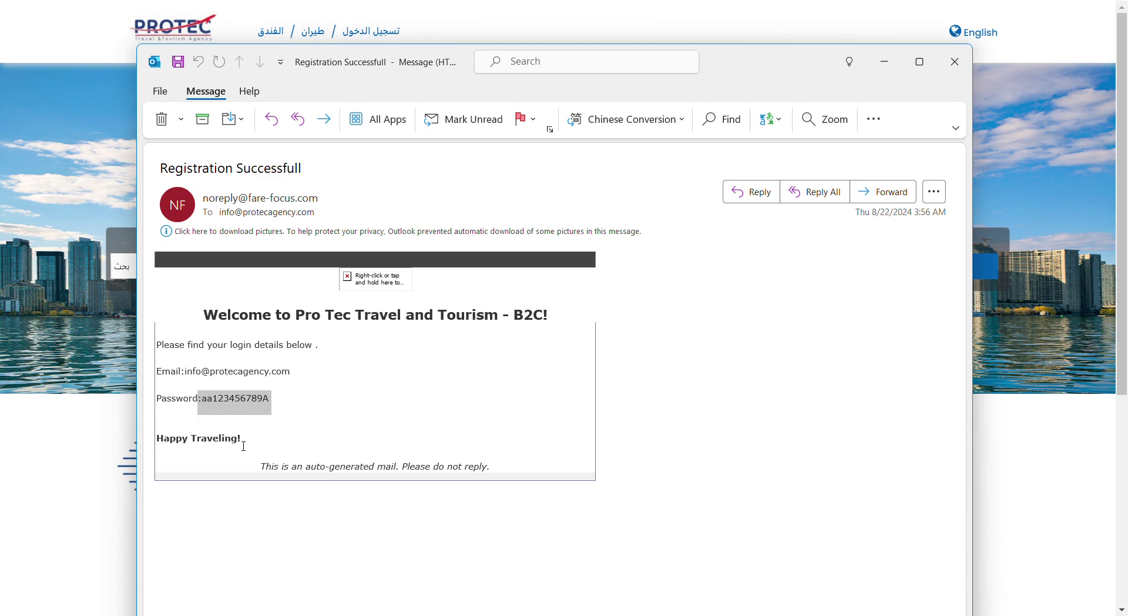
pyautogui.moveTo(239, 438); pyautogui.dragTo(157, 439)
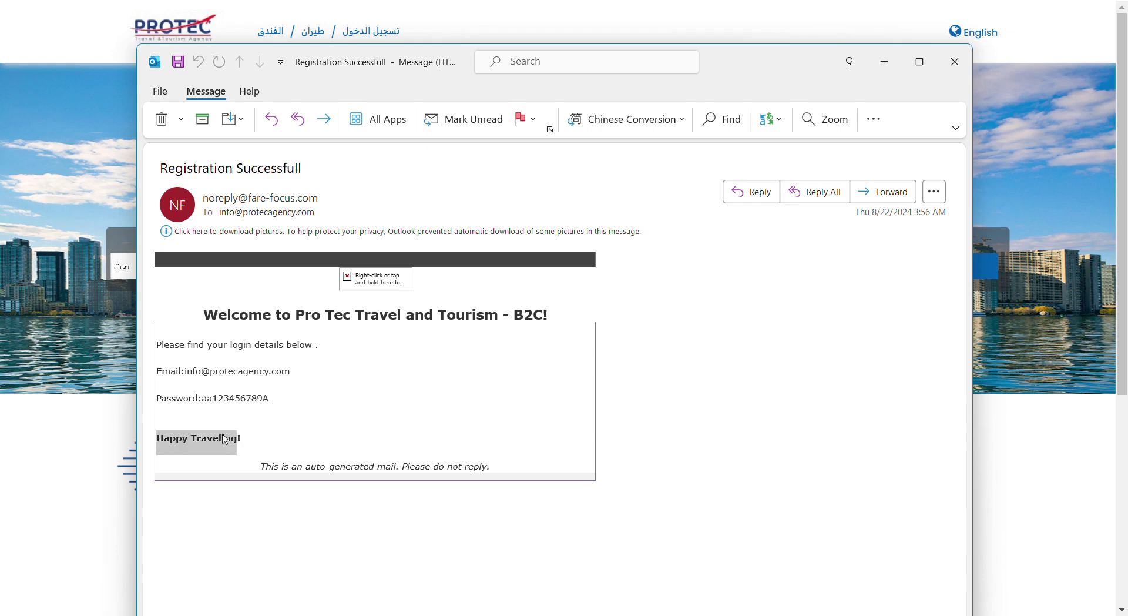
pyautogui.click(891, 69)
# Open the sign-in form and paste the account e-mail copied from the registration email
pyautogui.click(376, 30)
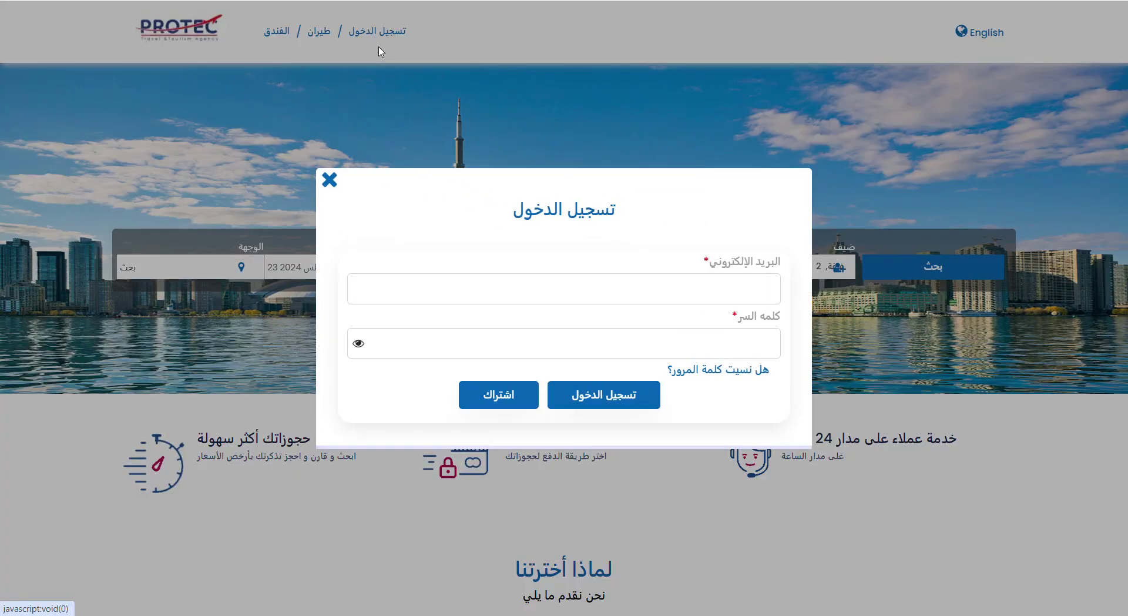
pyautogui.click(614, 292)
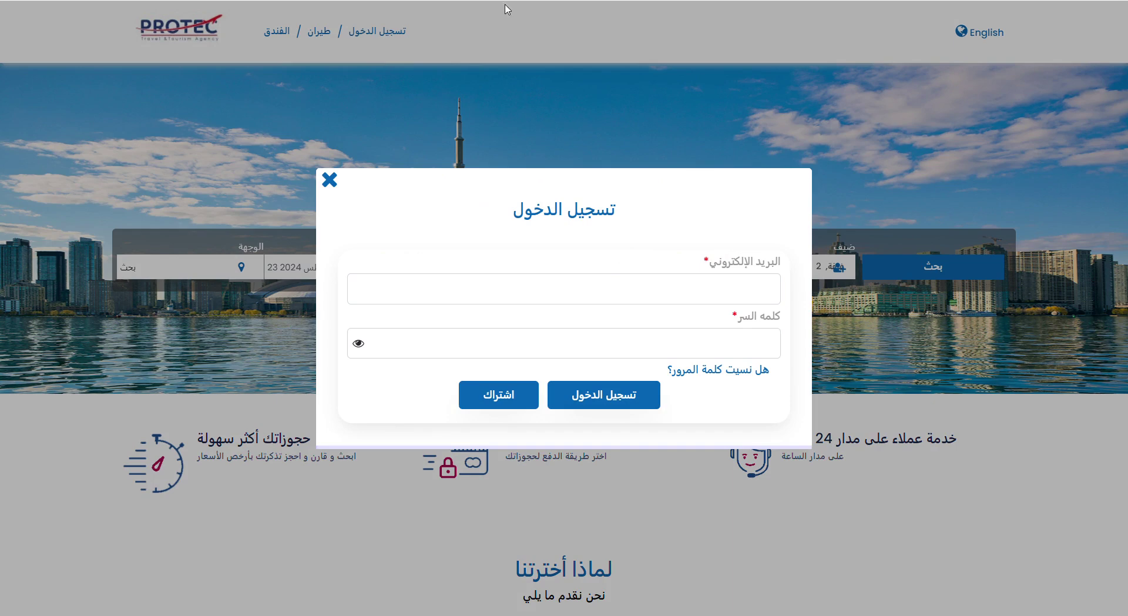
pyautogui.write('in')
pyautogui.press('BackSpace')
pyautogui.press('BackSpace')
pyautogui.moveTo(713, 610)
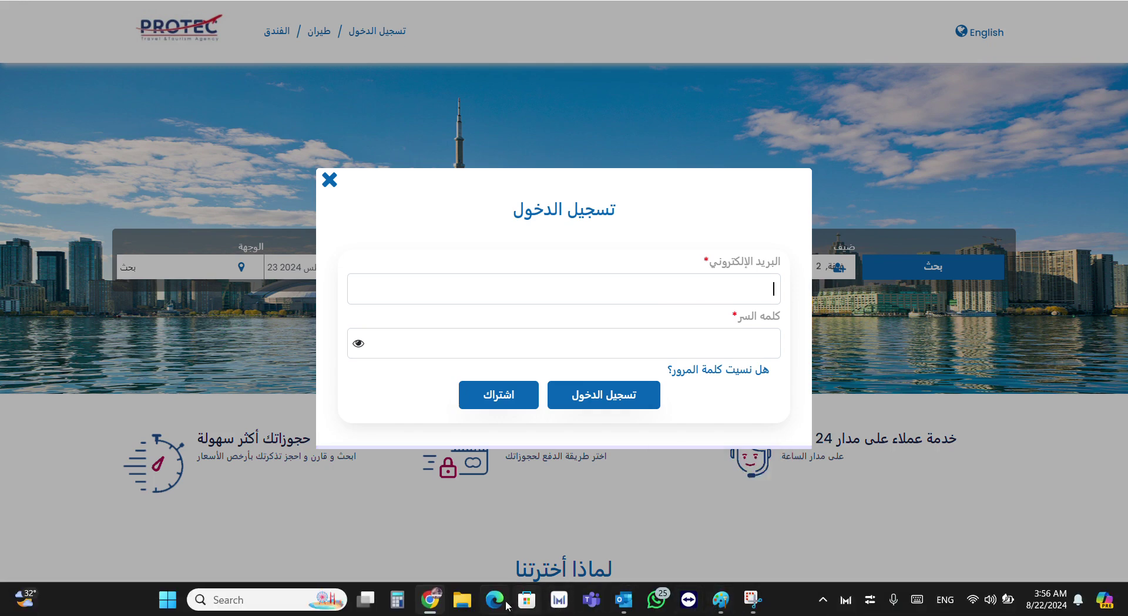
pyautogui.moveTo(627, 594)
pyautogui.click(698, 520)
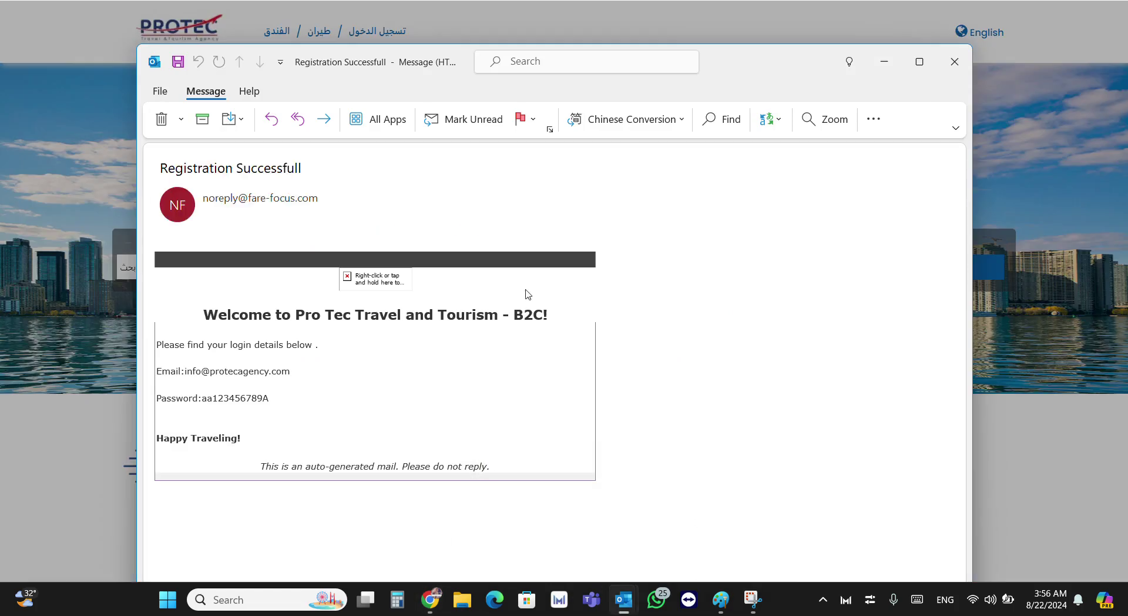
pyautogui.moveTo(290, 373); pyautogui.dragTo(185, 373)
pyautogui.rightClick(191, 379)
pyautogui.click(214, 388)
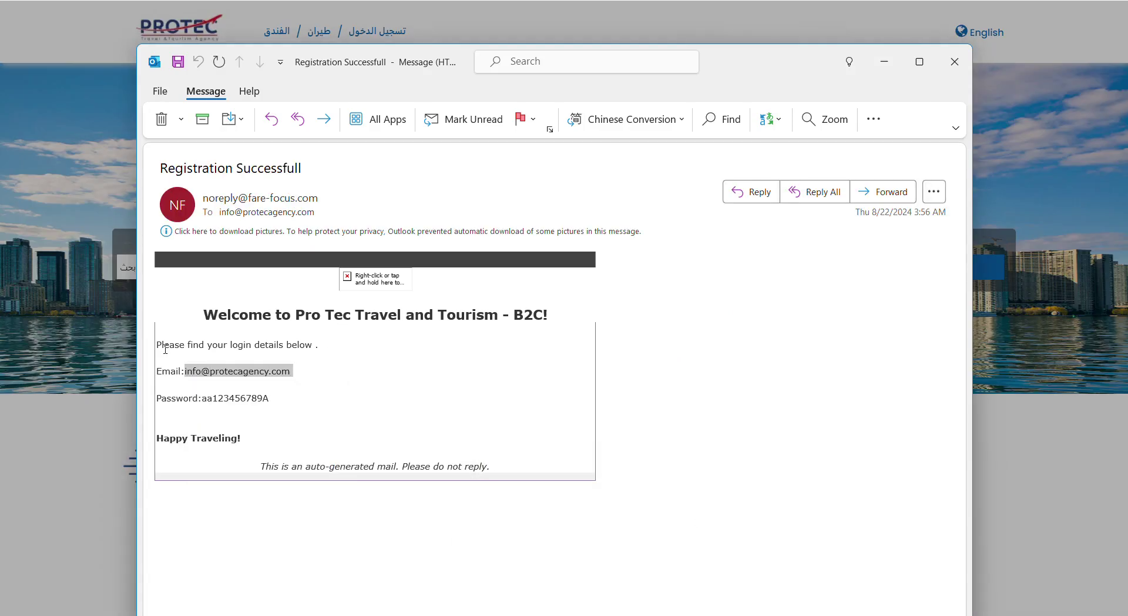
pyautogui.click(134, 300)
pyautogui.hotkey('ctrl', 'v')
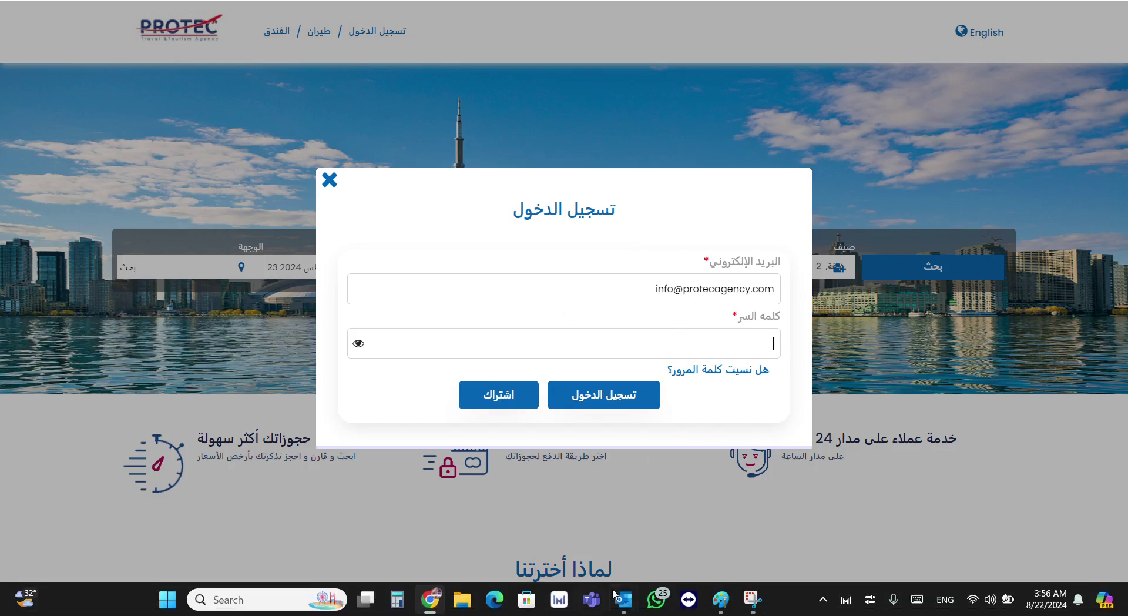
# Copy the password from the registration email, paste it into the sign-in form, and submit
pyautogui.moveTo(624, 611)
pyautogui.click(682, 526)
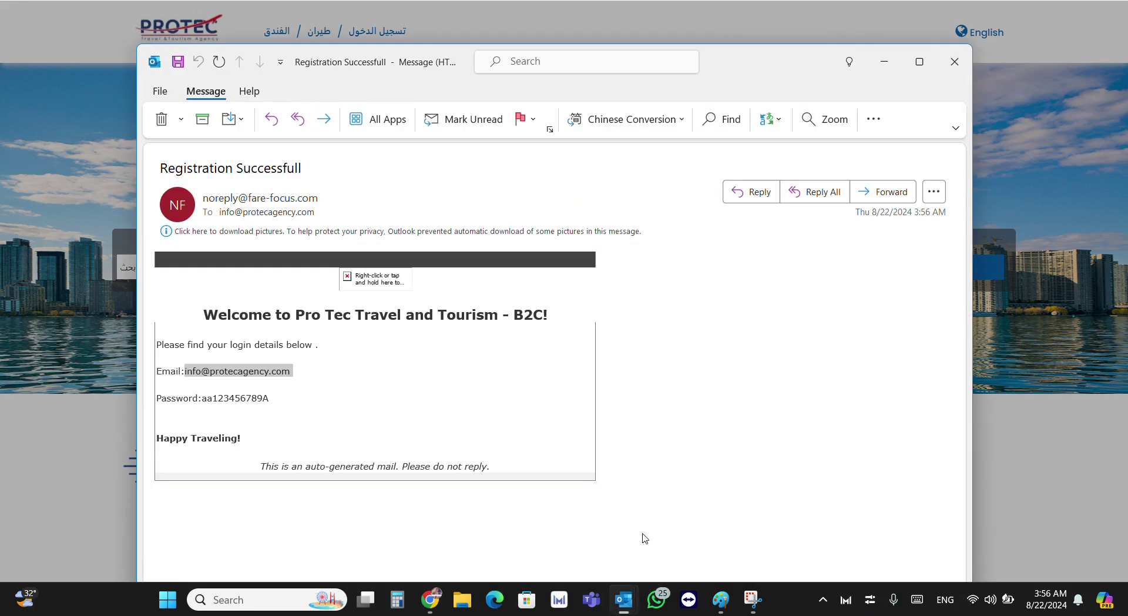
pyautogui.moveTo(272, 398); pyautogui.dragTo(202, 400)
pyautogui.rightClick(213, 402)
pyautogui.click(238, 406)
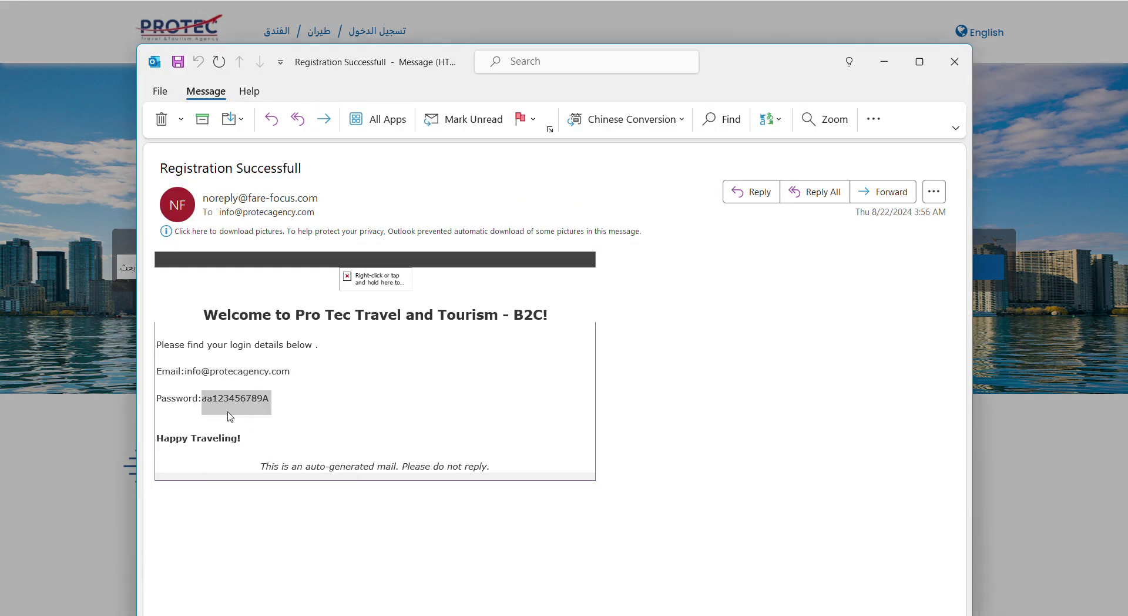
pyautogui.hotkey('alt', 'Tab')
pyautogui.hotkey('ctrl', 'v')
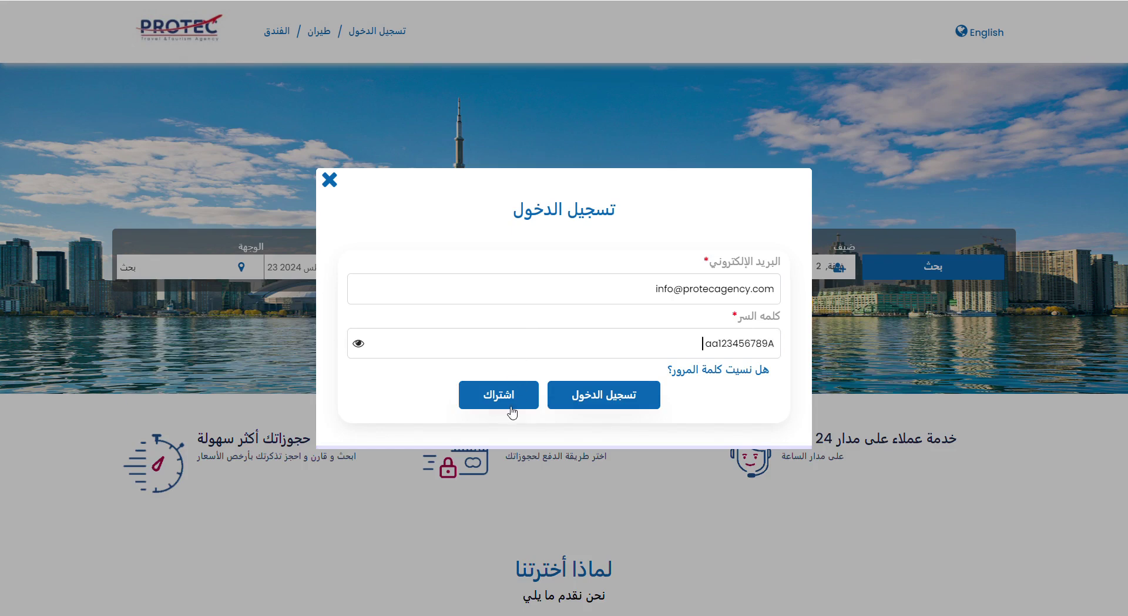
pyautogui.click(596, 405)
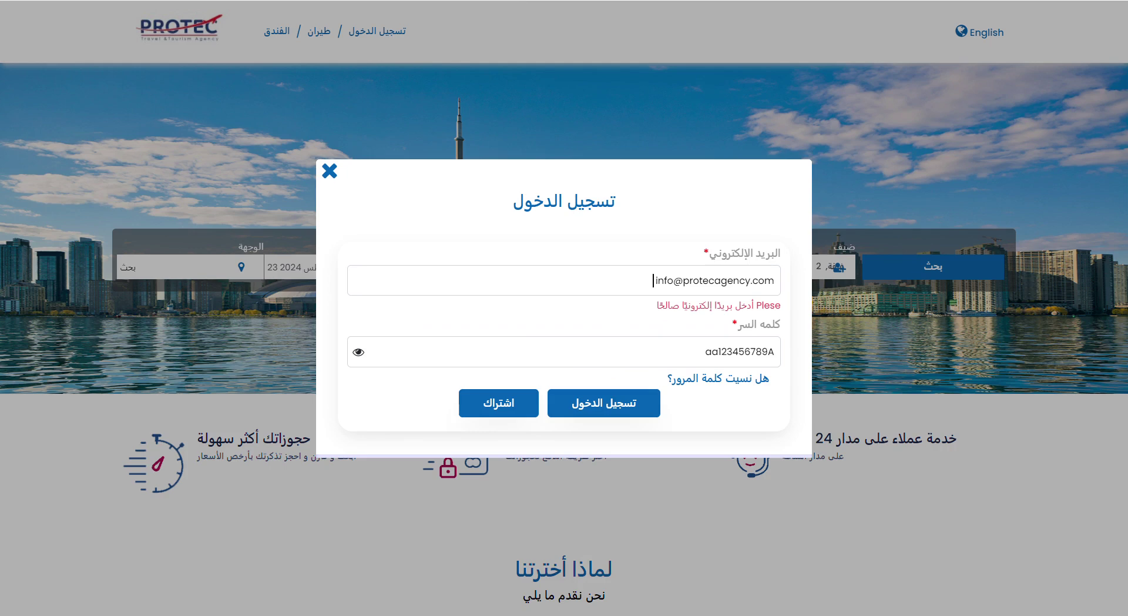
pyautogui.press('Return')
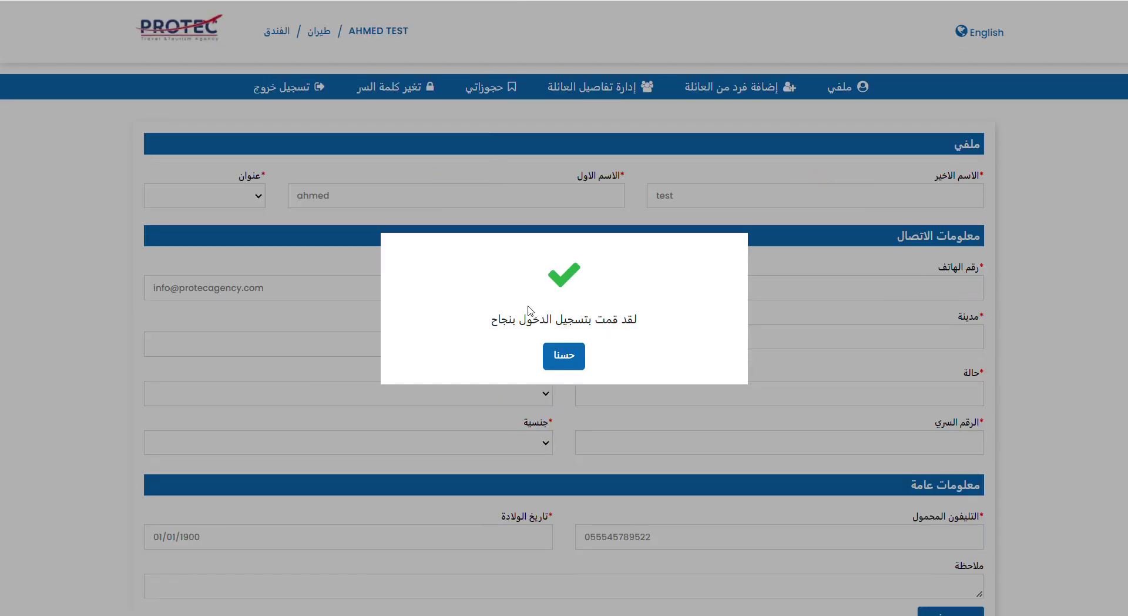
# Dismiss the login message, set the profile title to السيد., and switch the site to English
pyautogui.click(561, 357)
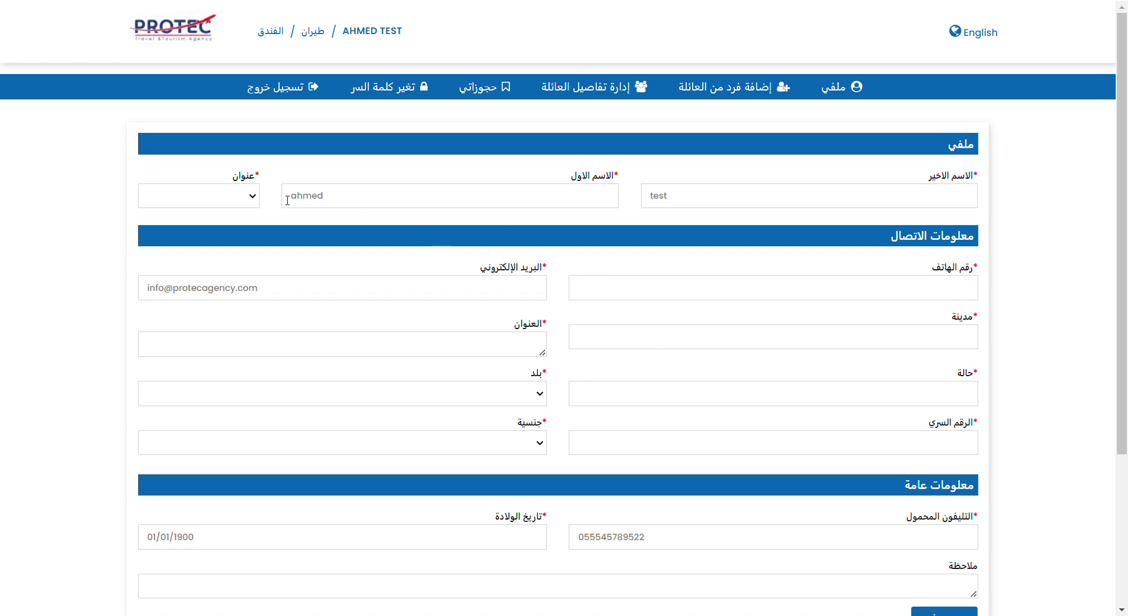
pyautogui.click(252, 197)
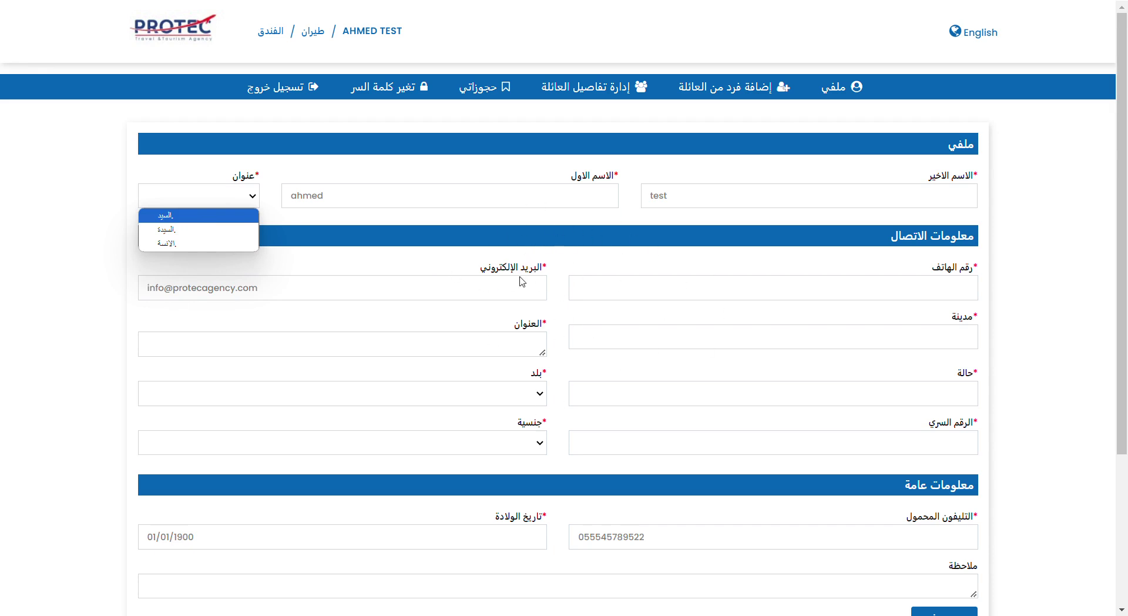
pyautogui.click(188, 219)
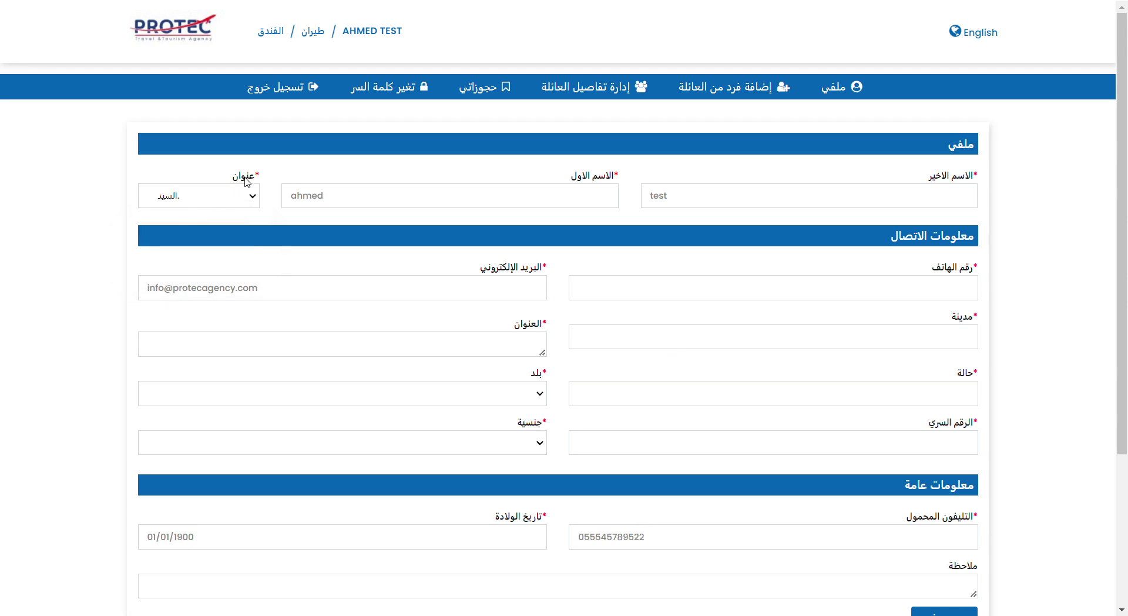
pyautogui.moveTo(229, 181); pyautogui.dragTo(253, 174)
pyautogui.click(759, 301)
pyautogui.moveTo(958, 375); pyautogui.dragTo(979, 376)
pyautogui.doubleClick(241, 176)
pyautogui.moveTo(257, 175); pyautogui.dragTo(258, 175)
pyautogui.click(970, 33)
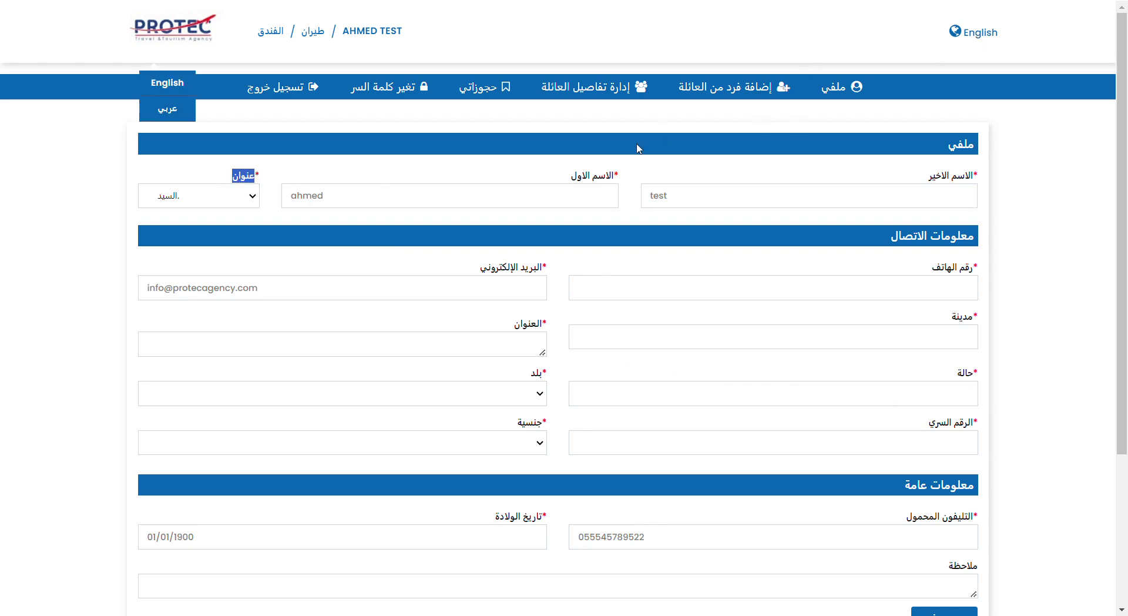
pyautogui.click(168, 83)
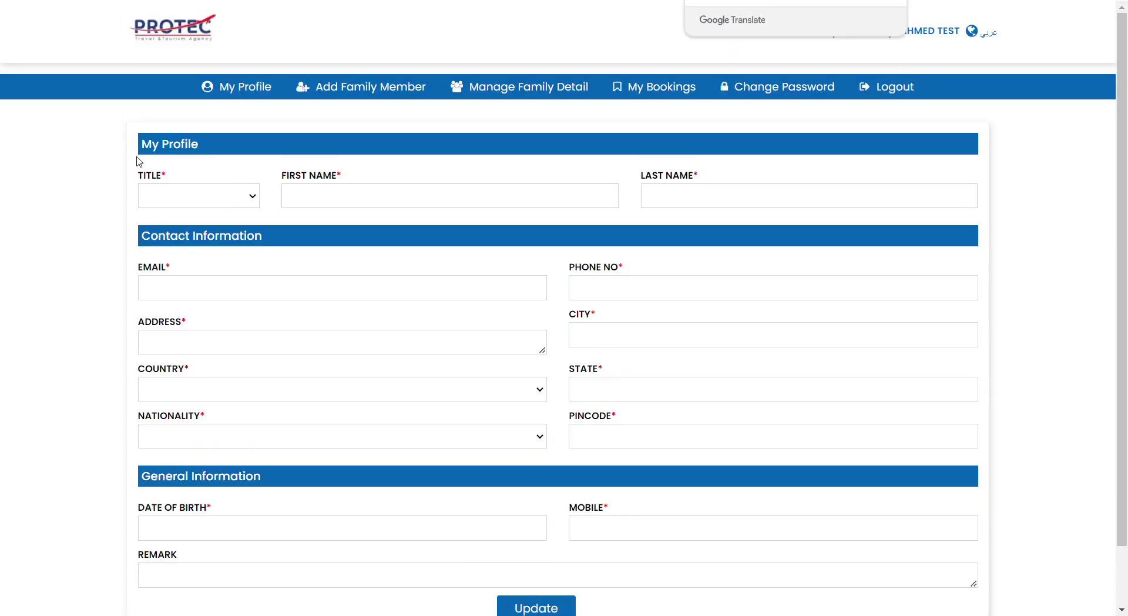
# Set the profile title to Mr. and enter the phone number
pyautogui.moveTo(139, 175); pyautogui.dragTo(166, 179)
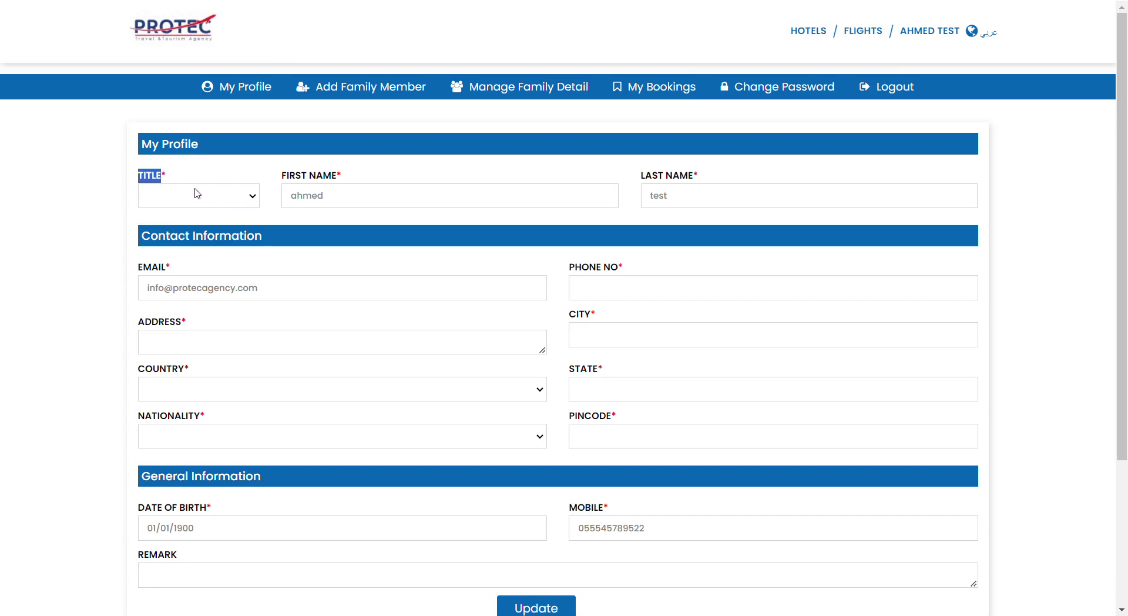
pyautogui.click(253, 198)
pyautogui.click(232, 221)
pyautogui.click(685, 283)
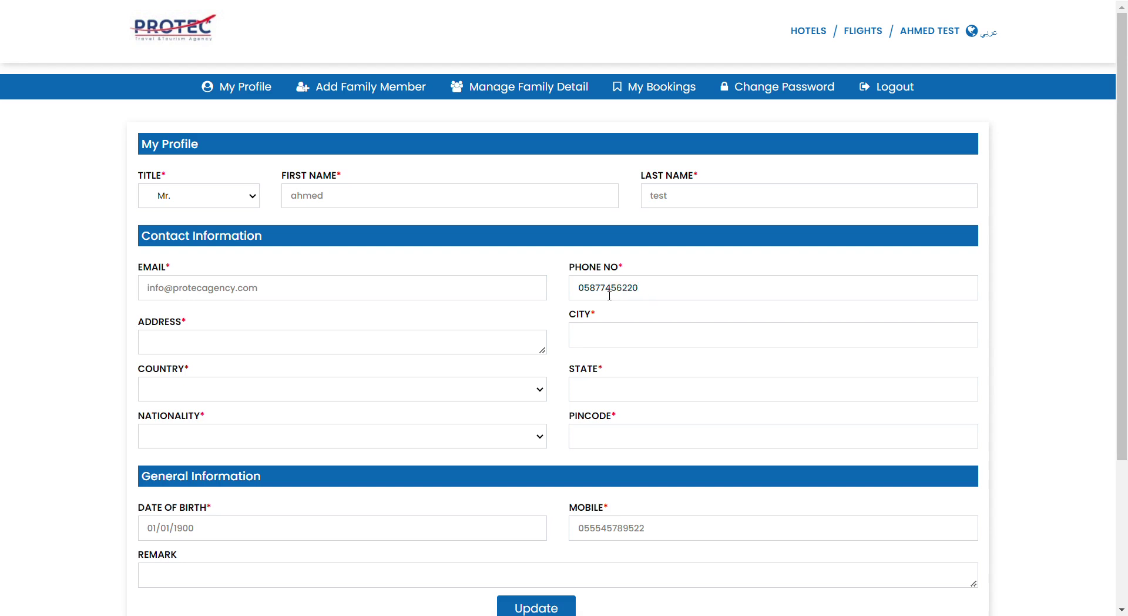
# Fill address, city and state with placeholder text, choosing country Bahrain and nationality Austrian
pyautogui.click(424, 343)
pyautogui.write('xxxxxx')
pyautogui.click(649, 338)
pyautogui.write('xxxxxxxx')
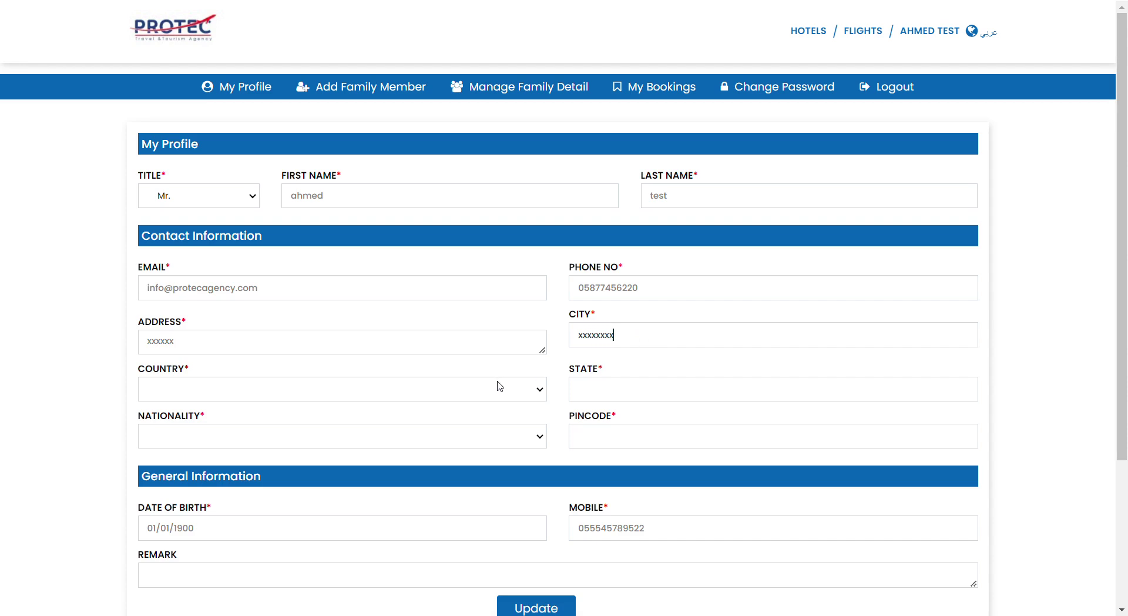
pyautogui.click(514, 390)
pyautogui.click(454, 316)
pyautogui.click(623, 397)
pyautogui.write('xxxxxxxx')
pyautogui.click(517, 436)
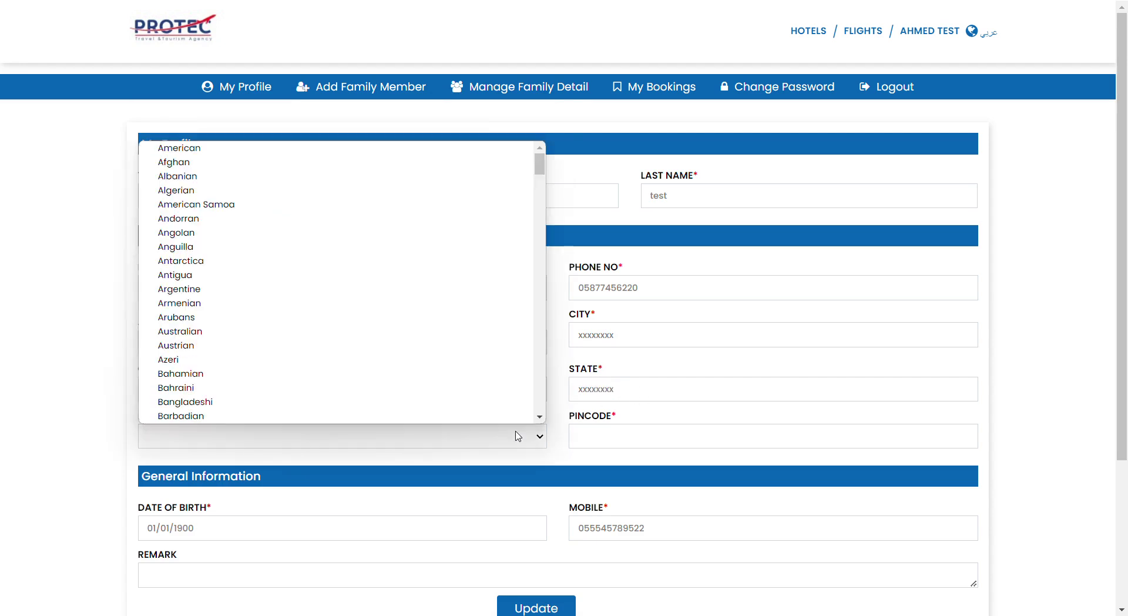
pyautogui.click(444, 347)
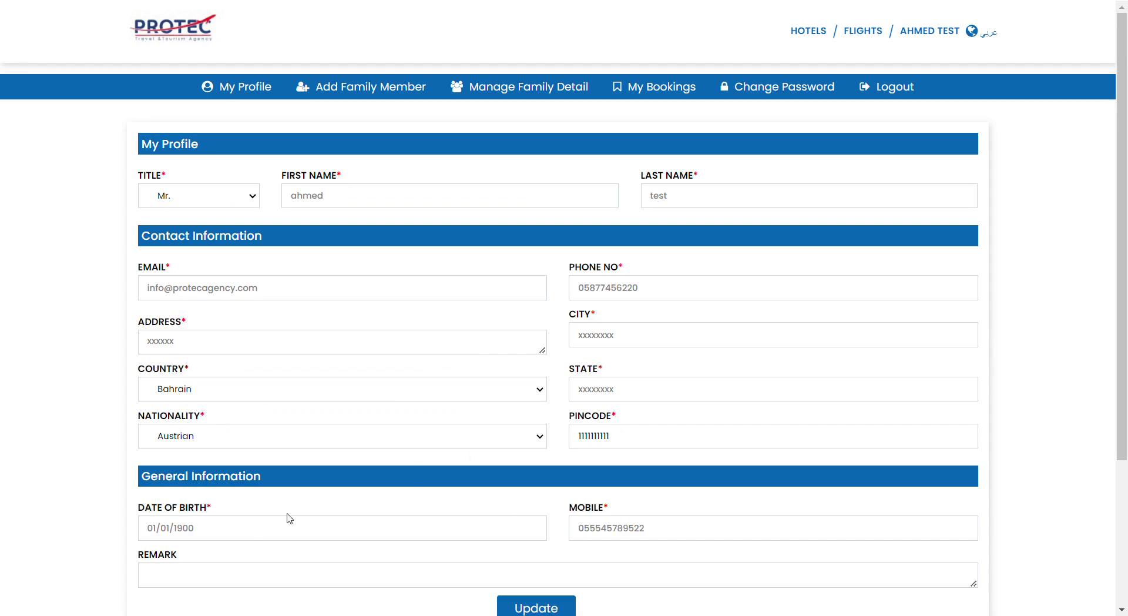
# Save the profile with Update, leaving the birth date unchanged, and dismiss the confirmation
pyautogui.scroll(-1, 235, 520)
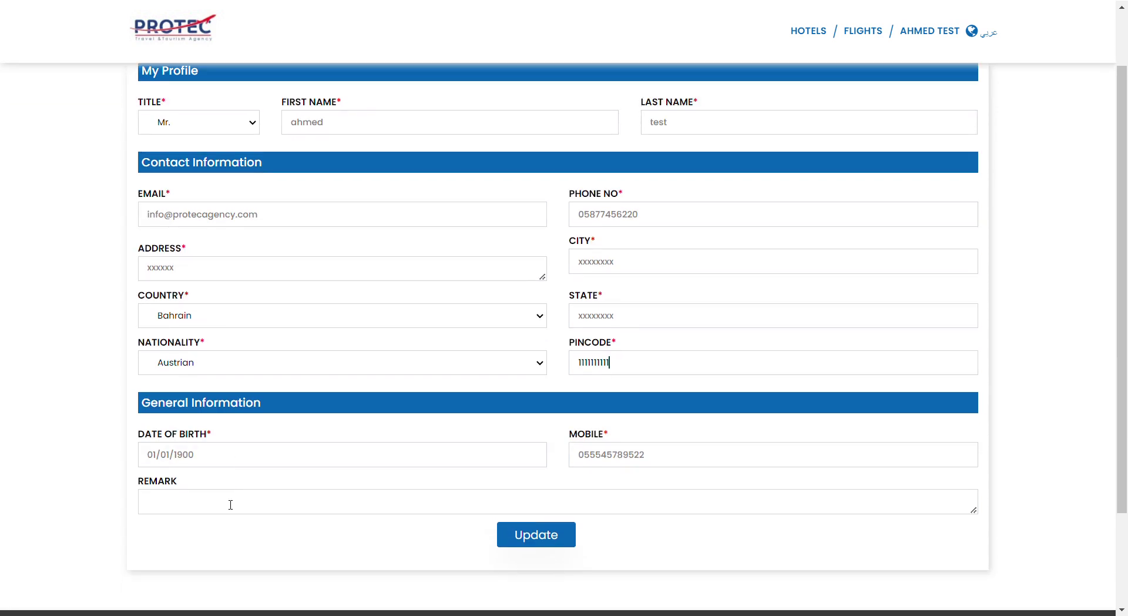
pyautogui.click(213, 460)
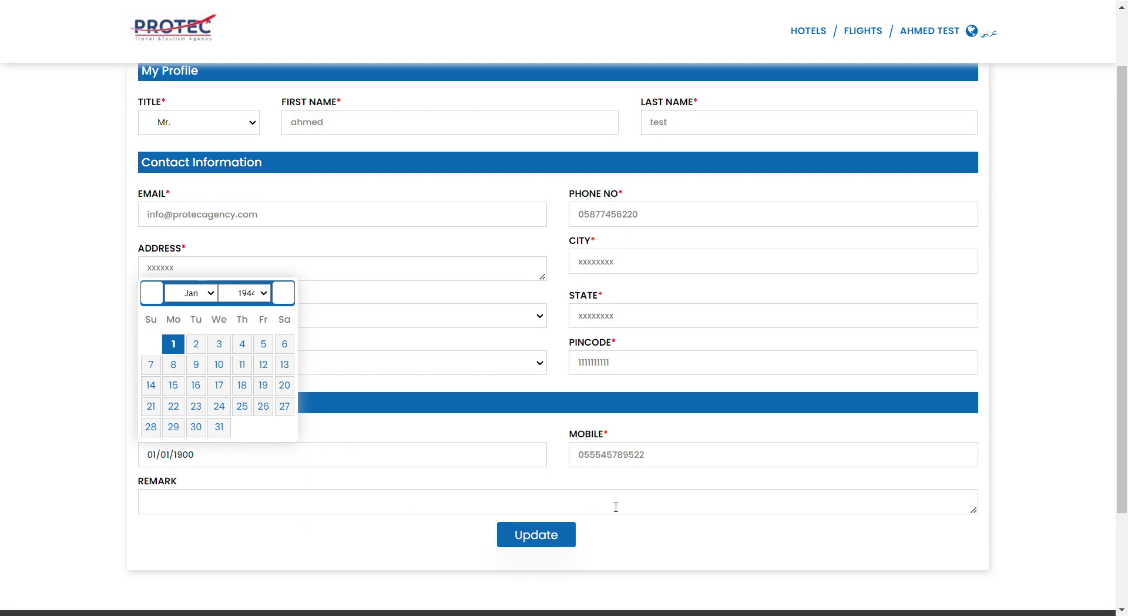
pyautogui.click(384, 483)
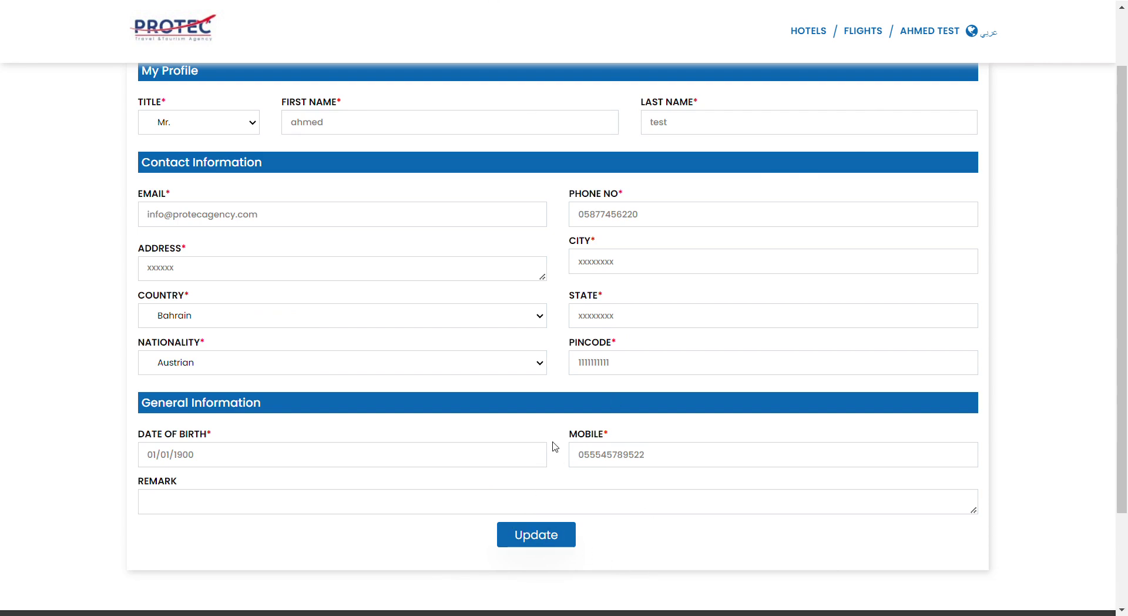
pyautogui.click(541, 535)
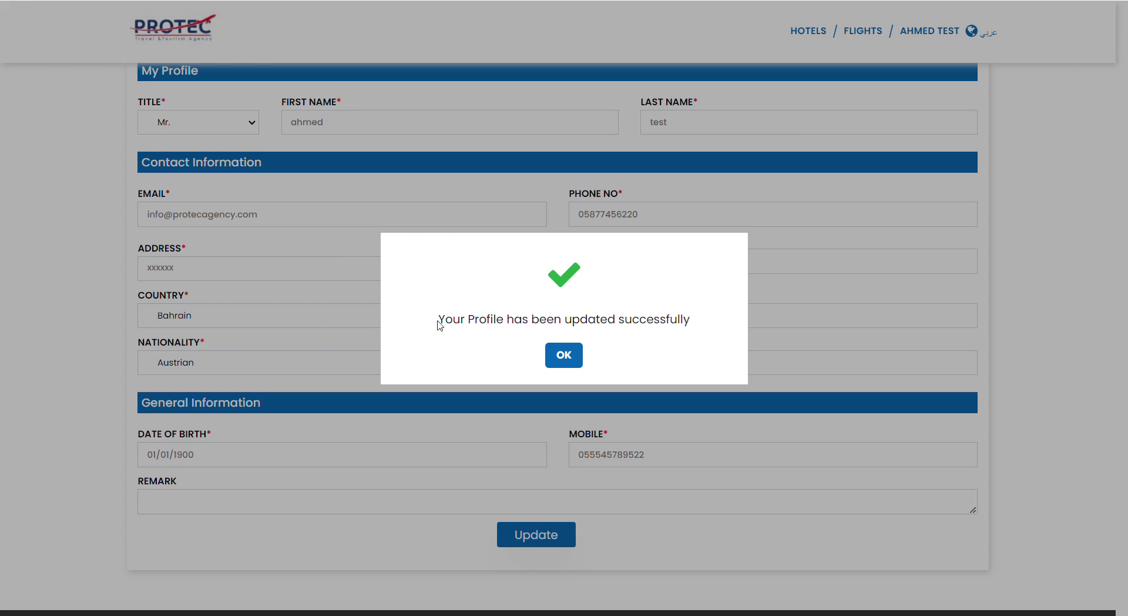
pyautogui.click(565, 357)
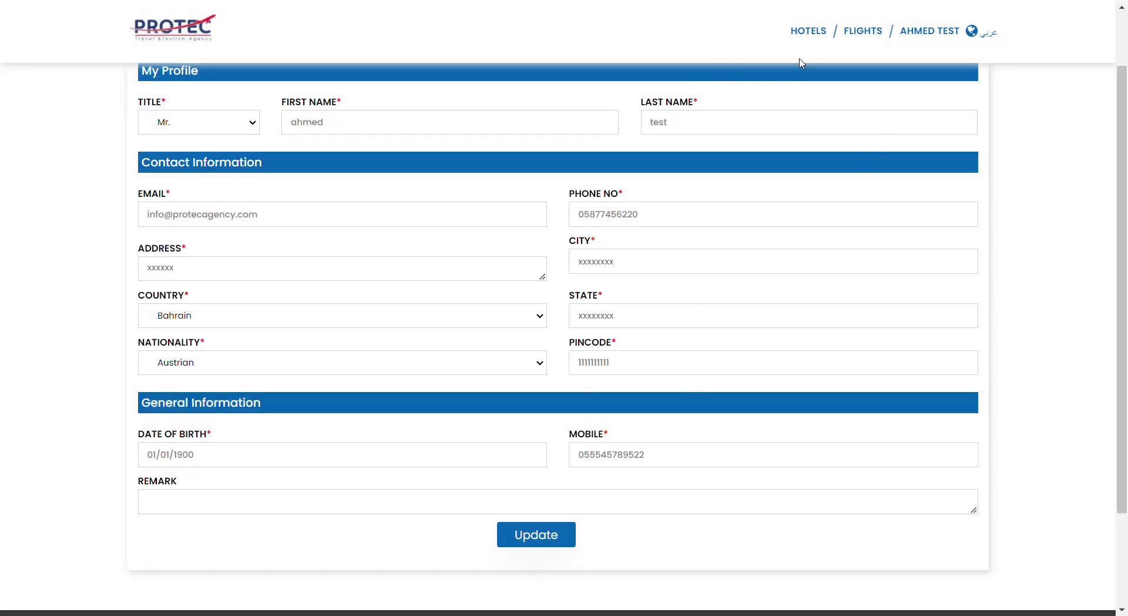
pyautogui.scroll(2, 641, 135)
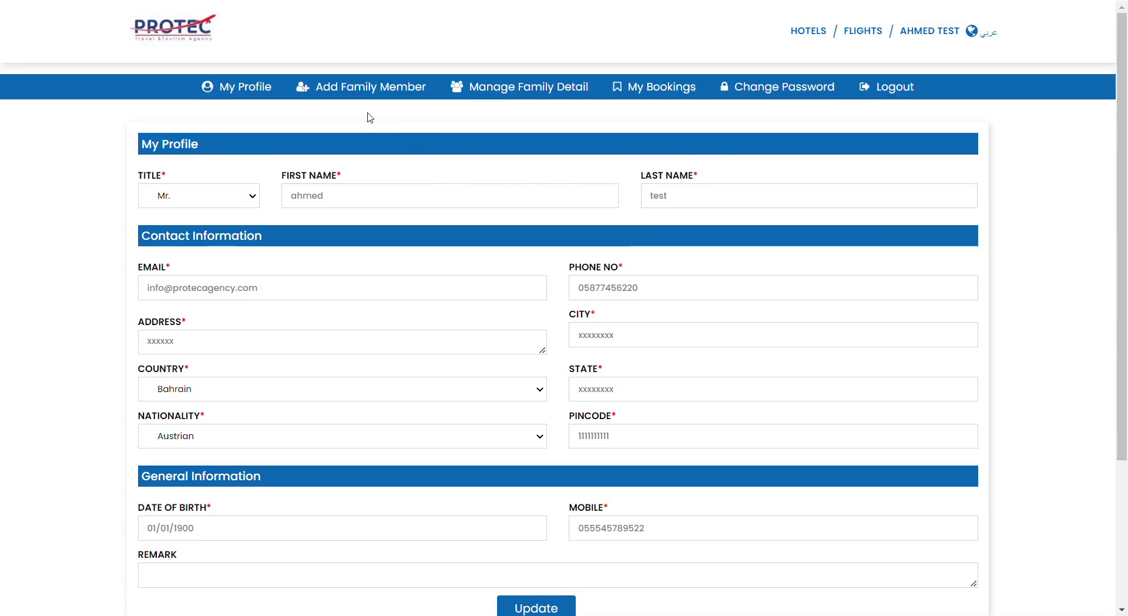
# Open the Add Family Member form and switch the site to Arabic
pyautogui.click(359, 93)
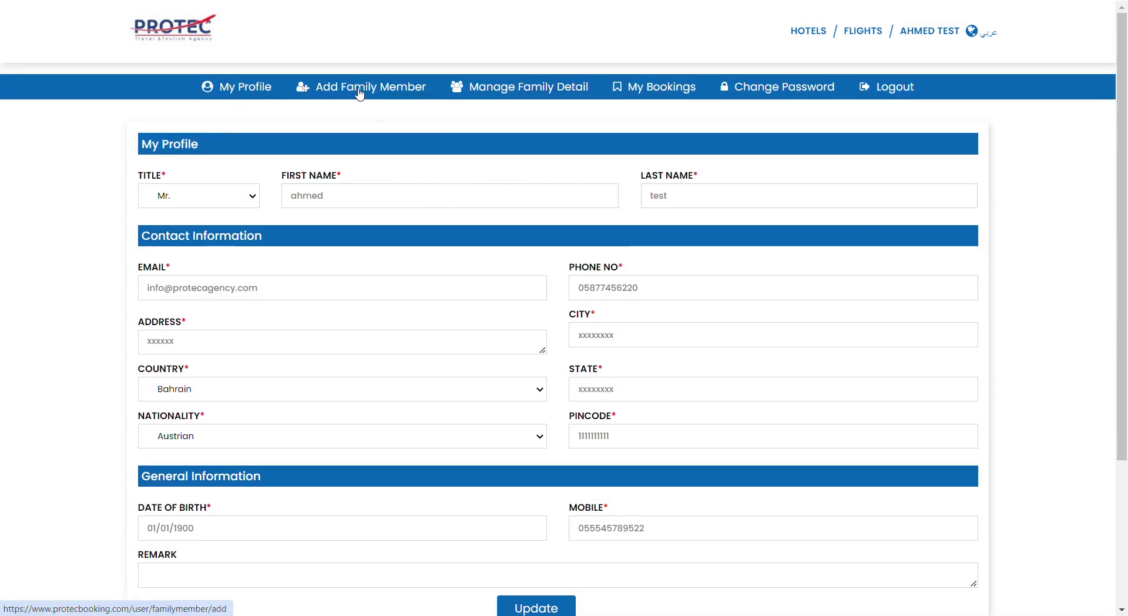
pyautogui.click(992, 36)
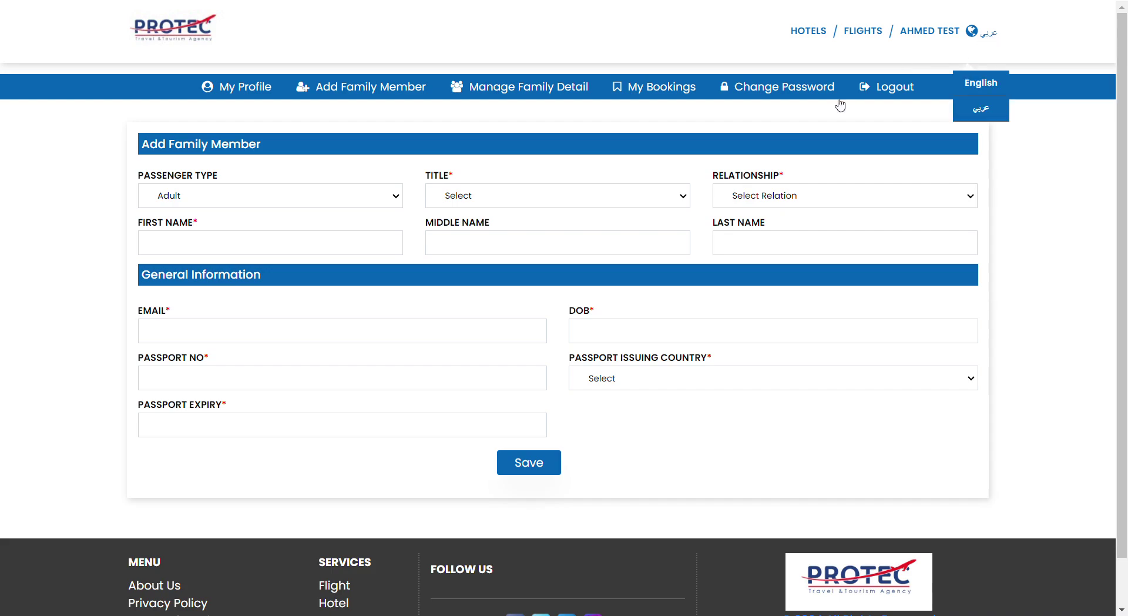
pyautogui.click(977, 107)
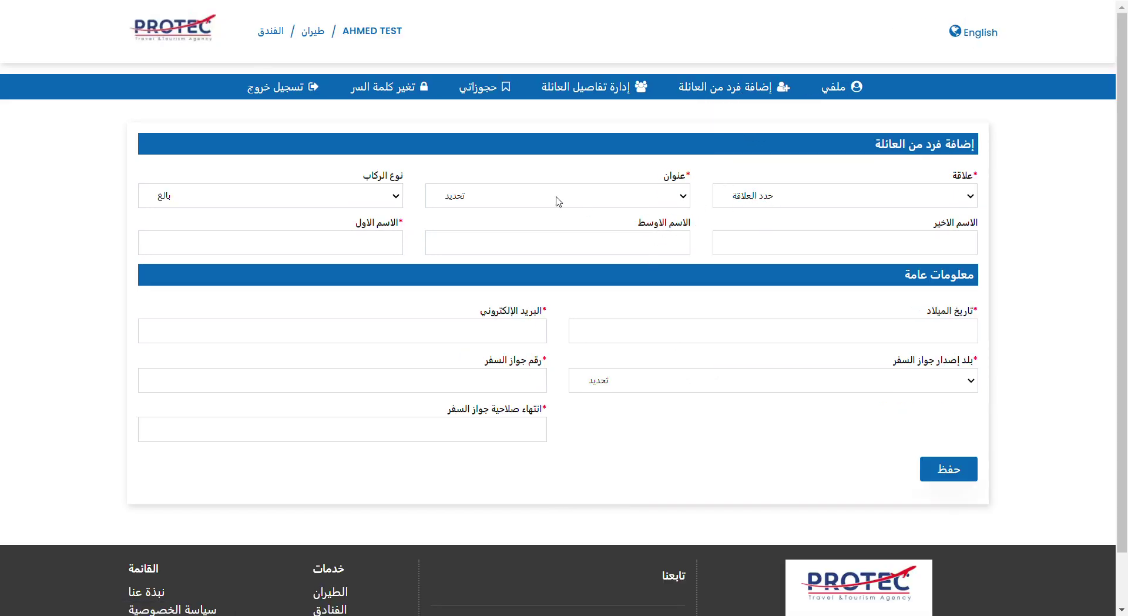
# Set passenger type بالغ, title MR and relationship آخرى for the new member
pyautogui.click(391, 198)
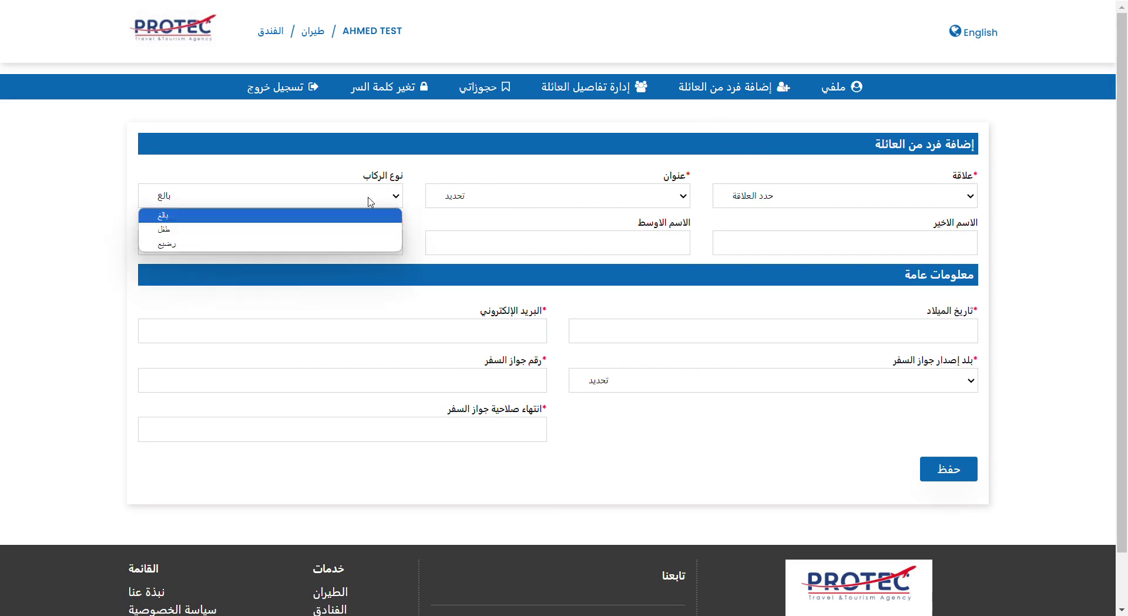
pyautogui.click(345, 216)
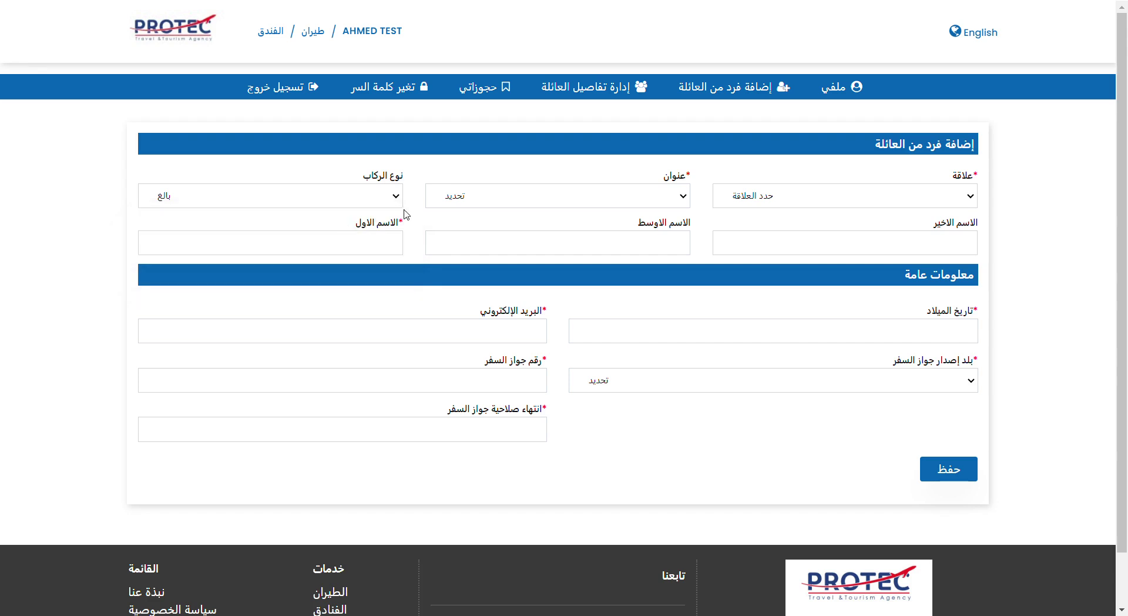
pyautogui.click(481, 199)
pyautogui.click(472, 230)
pyautogui.click(478, 203)
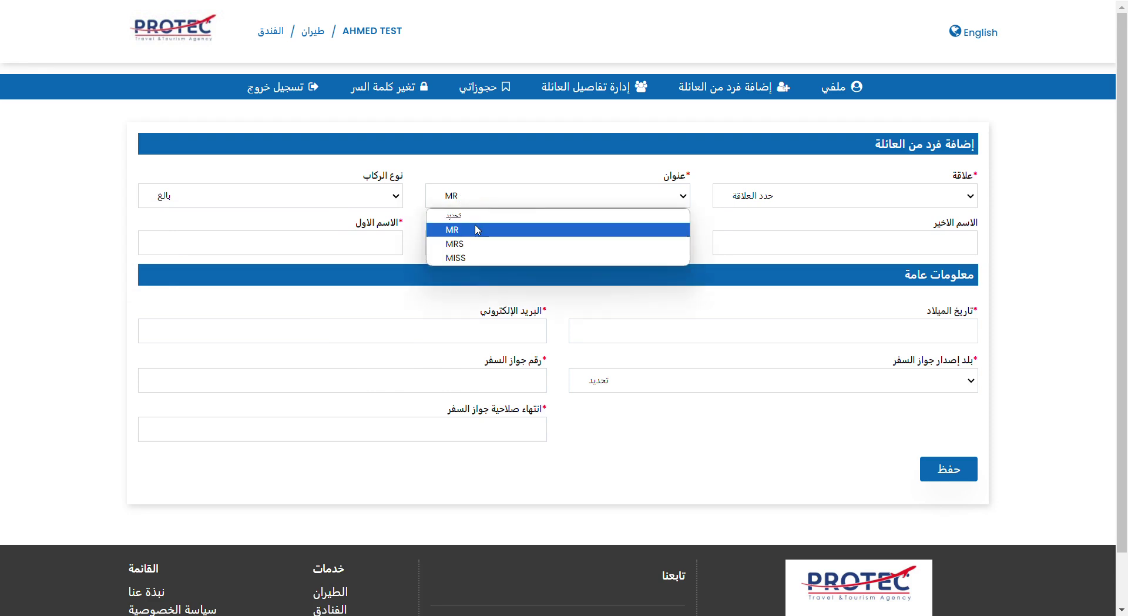
pyautogui.click(476, 230)
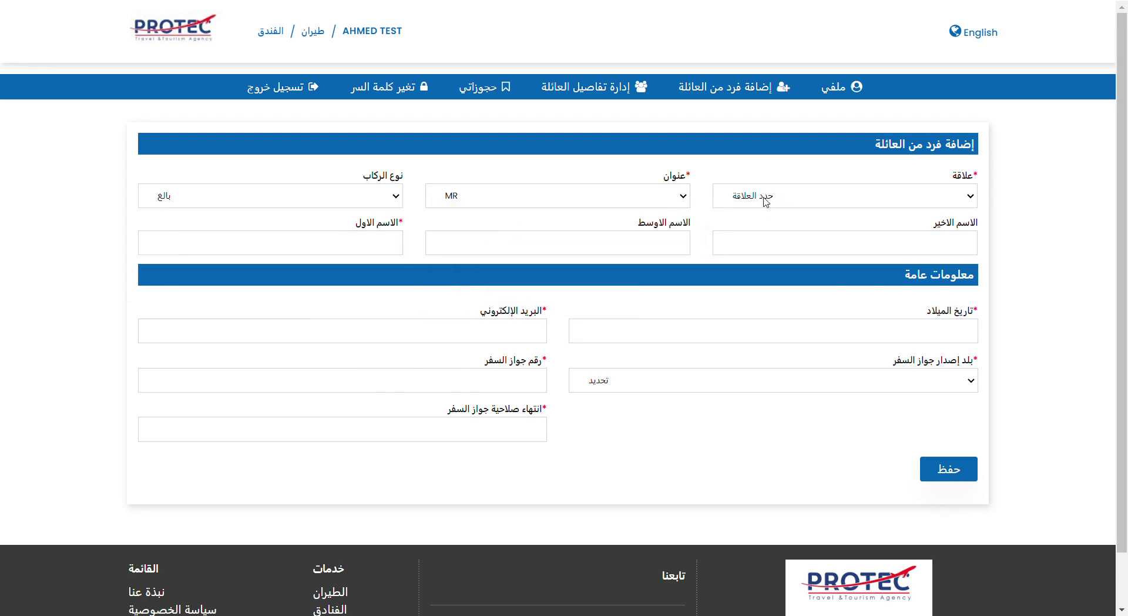
pyautogui.click(786, 205)
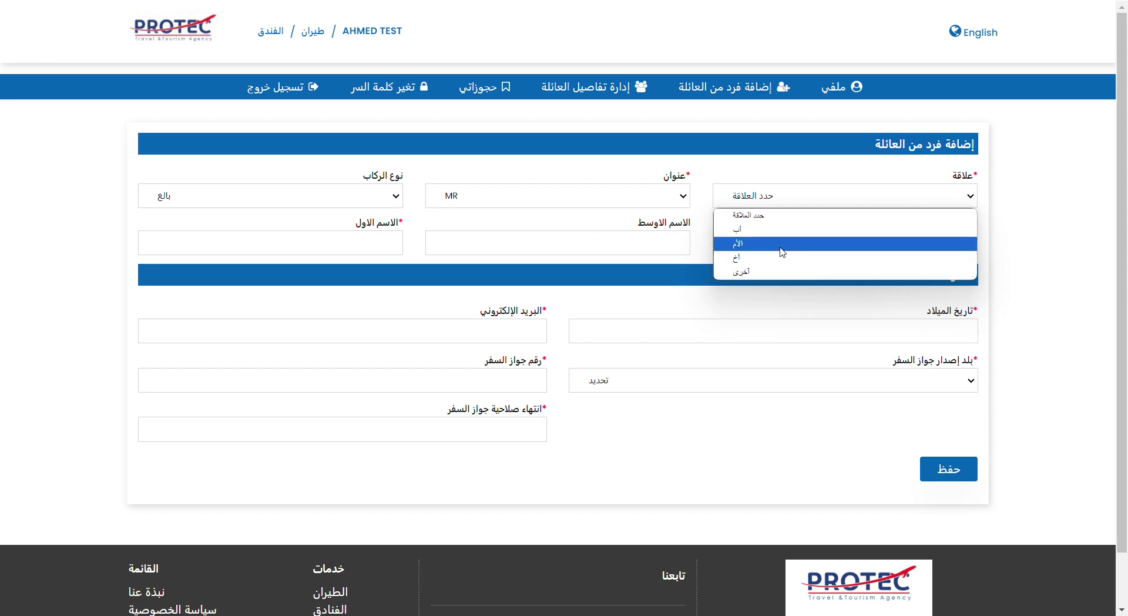
pyautogui.click(783, 274)
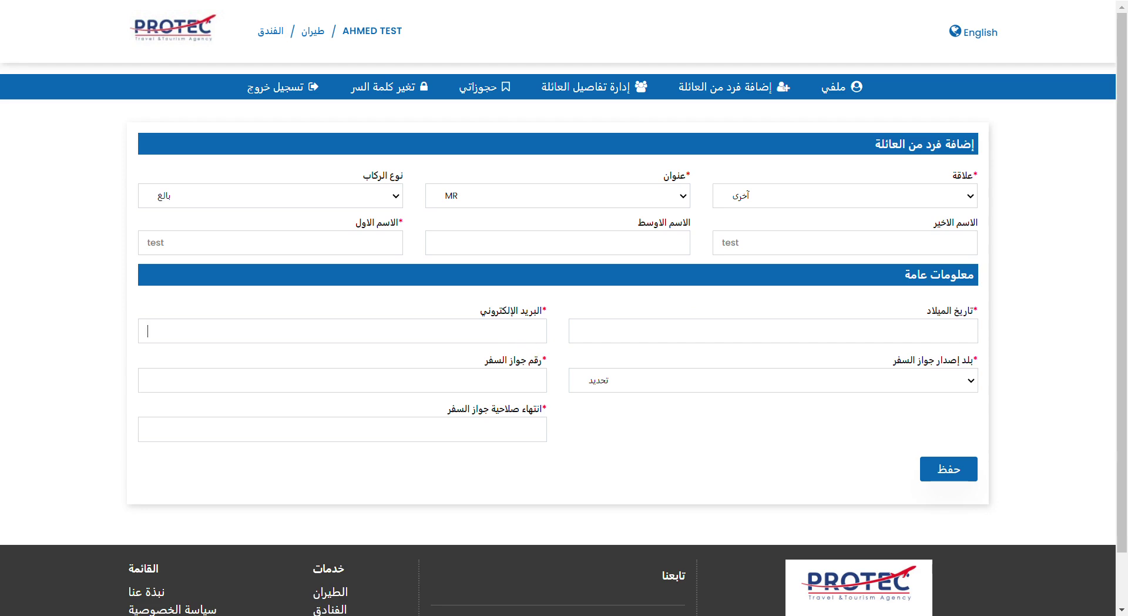
# Copy the account e-mail from Outlook's registration message into the family member's Email field
pyautogui.moveTo(627, 607)
pyautogui.click(664, 516)
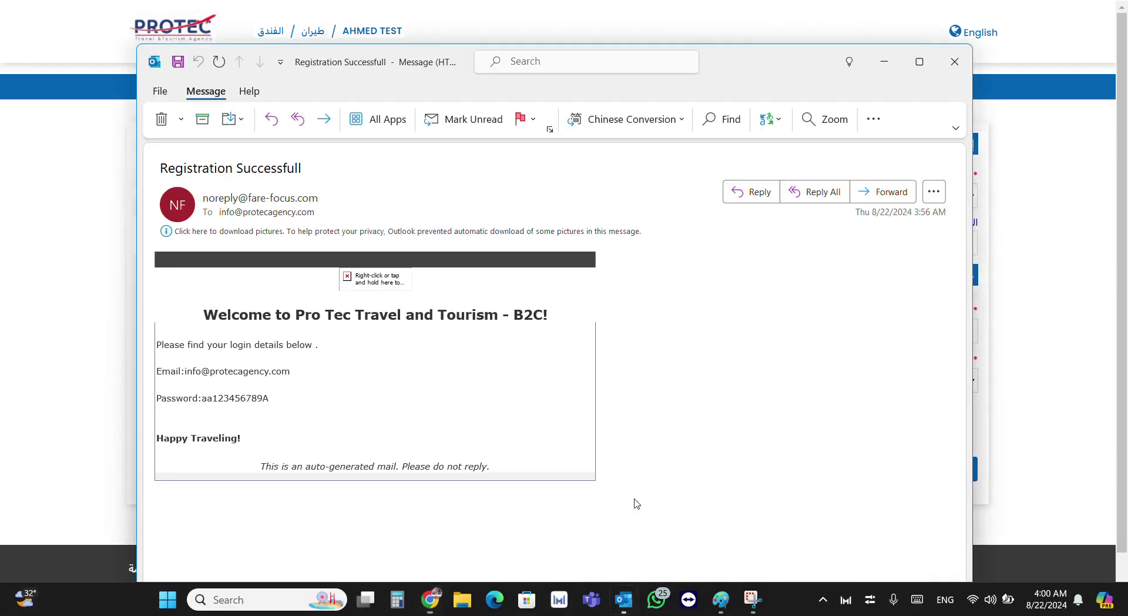
pyautogui.doubleClick(235, 400)
pyautogui.moveTo(293, 373); pyautogui.dragTo(191, 370)
pyautogui.rightClick(196, 376)
pyautogui.click(235, 383)
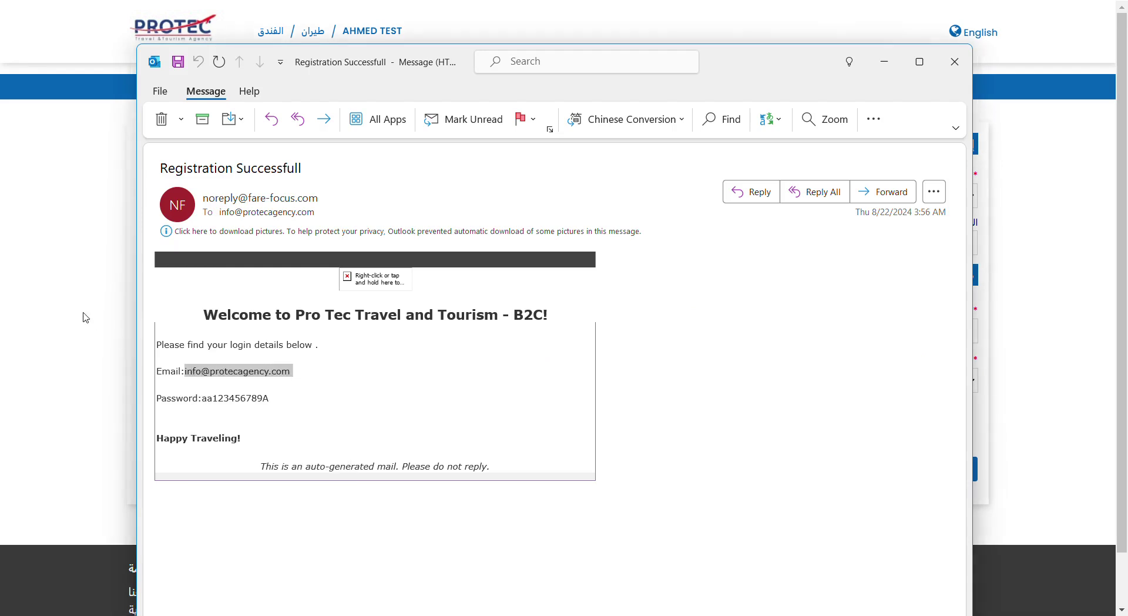
pyautogui.click(78, 311)
pyautogui.click(267, 334)
pyautogui.hotkey('ctrl', 'v')
pyautogui.click(730, 336)
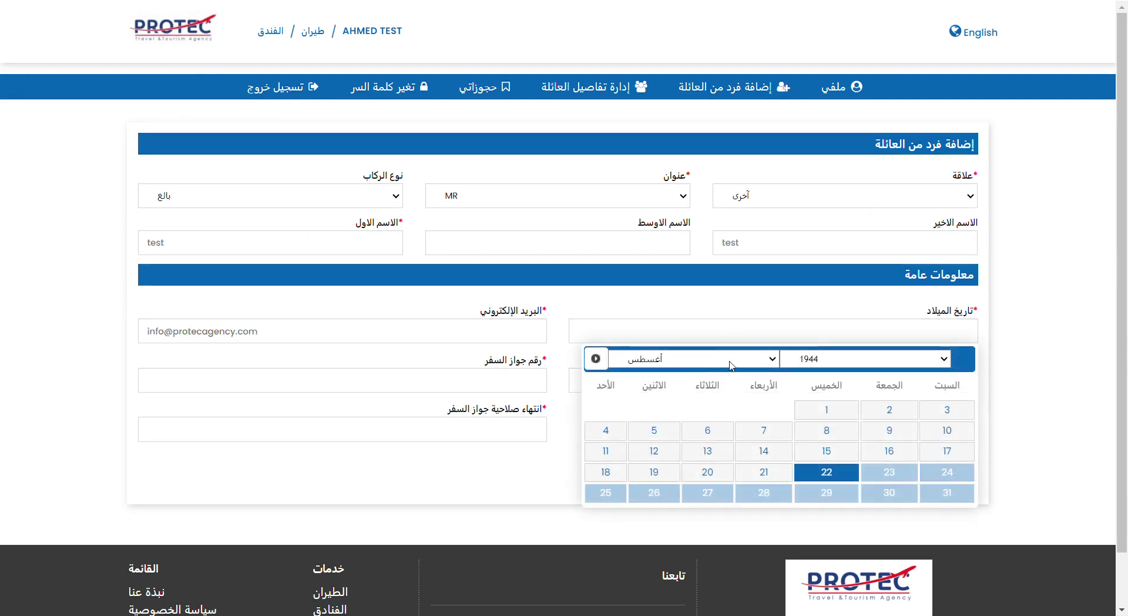
pyautogui.click(707, 452)
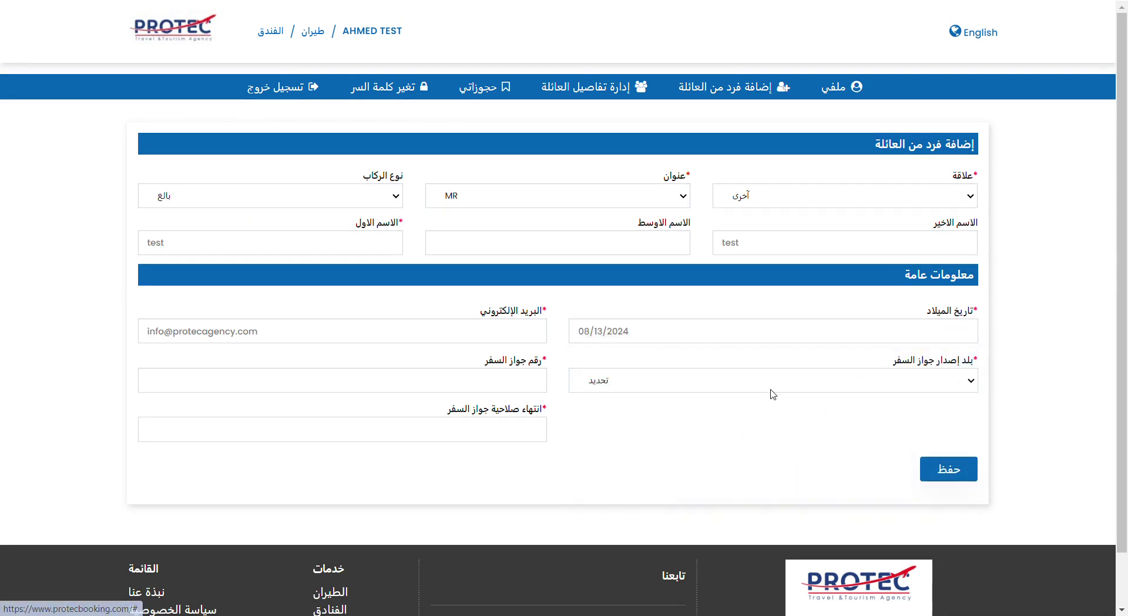
pyautogui.click(755, 332)
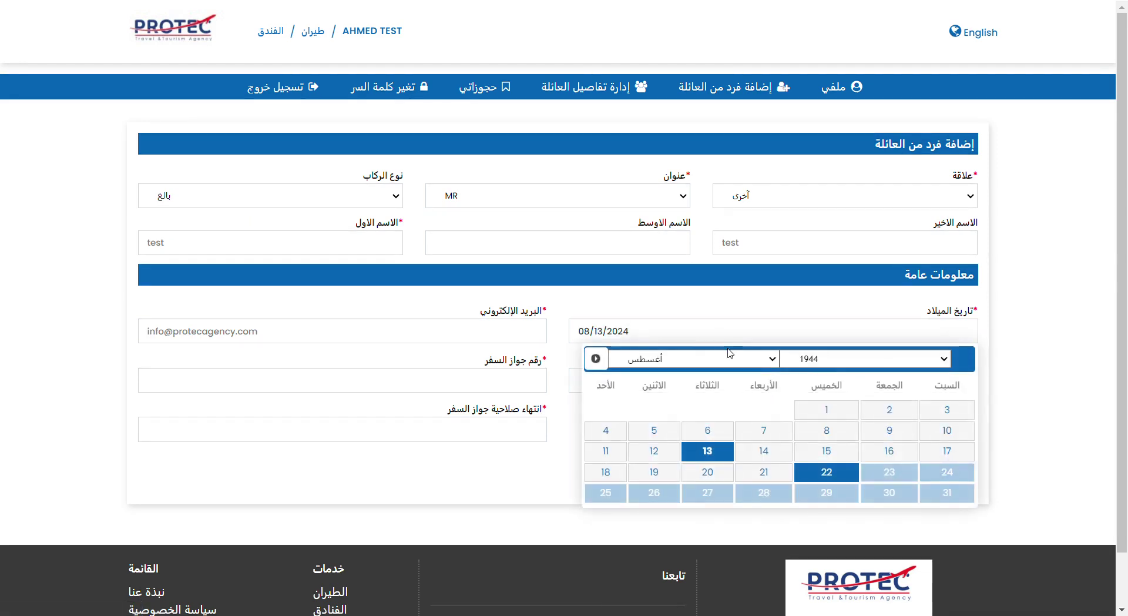
pyautogui.click(814, 361)
pyautogui.click(808, 244)
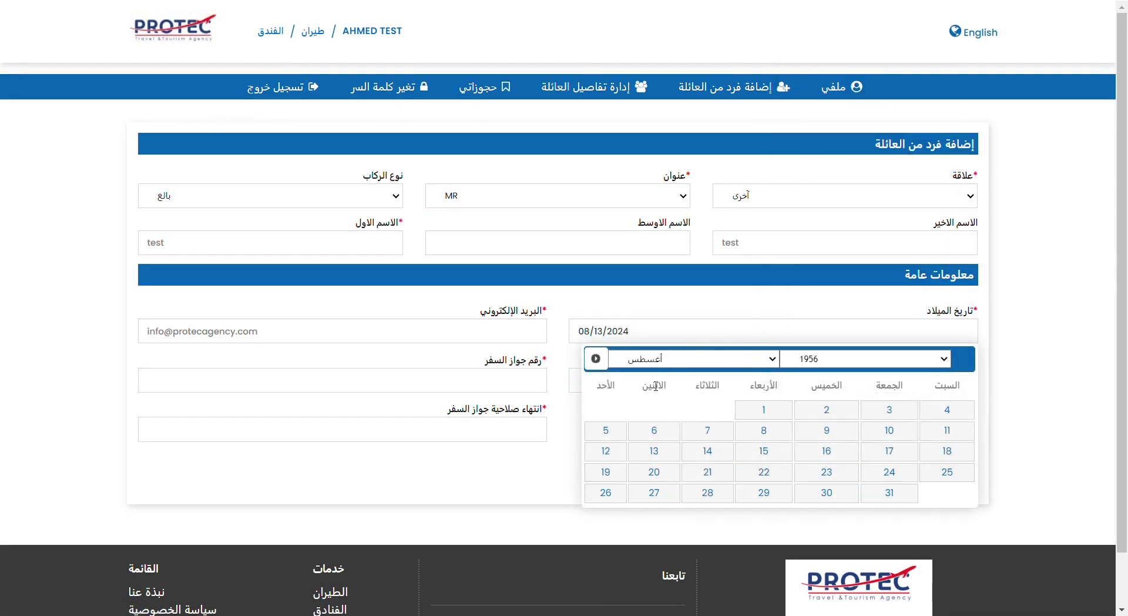
pyautogui.click(708, 431)
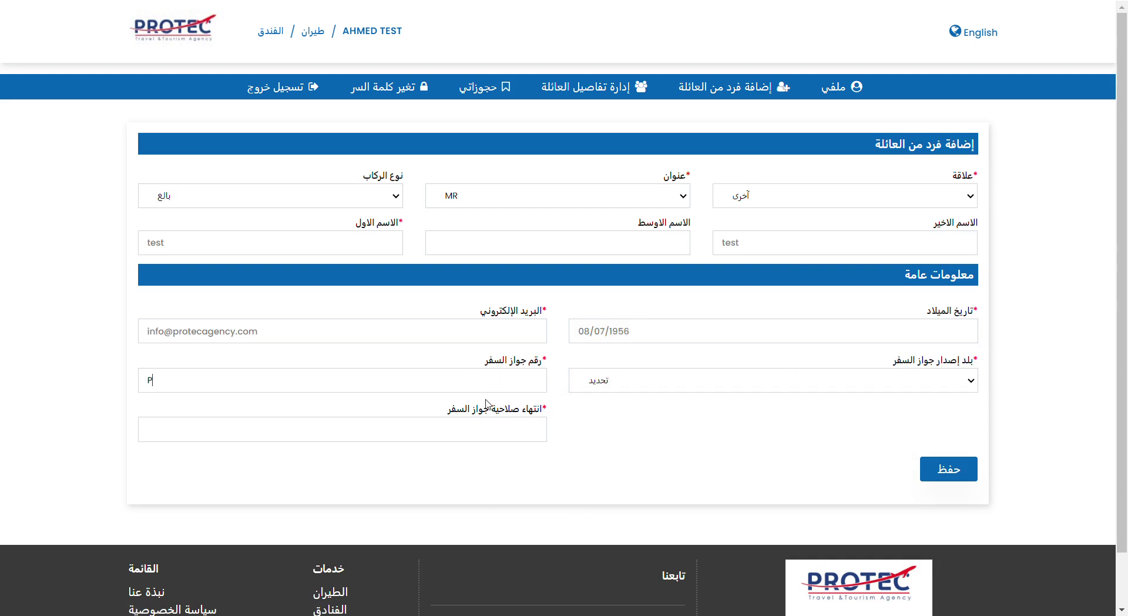
# Enter the passport number and choose Antigua and Barbuda as the issuing country
pyautogui.write('854')
pyautogui.click(715, 387)
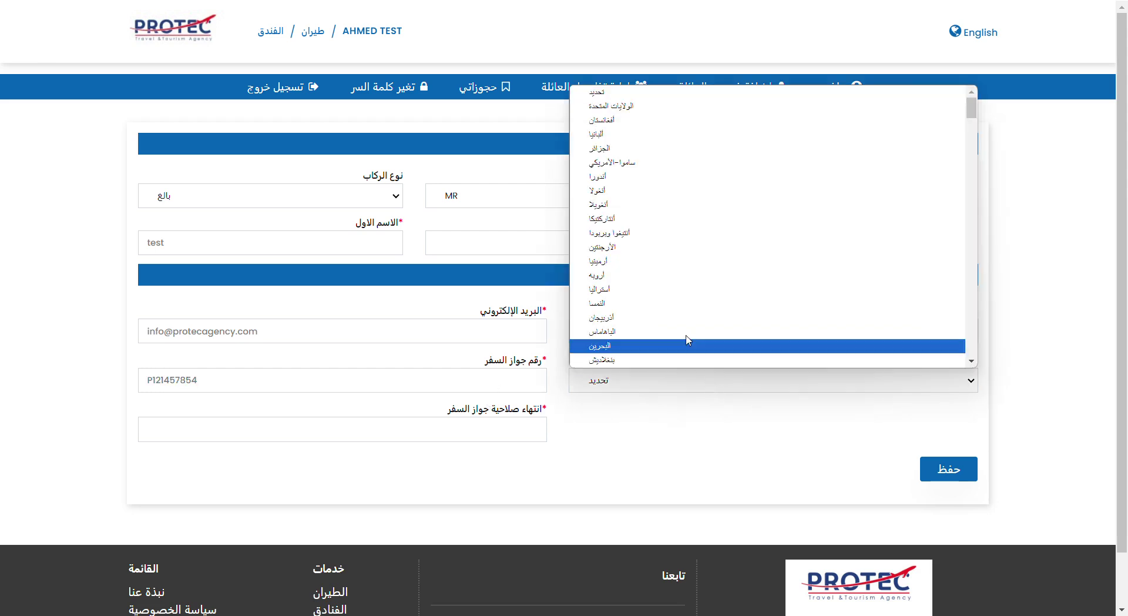
pyautogui.click(648, 234)
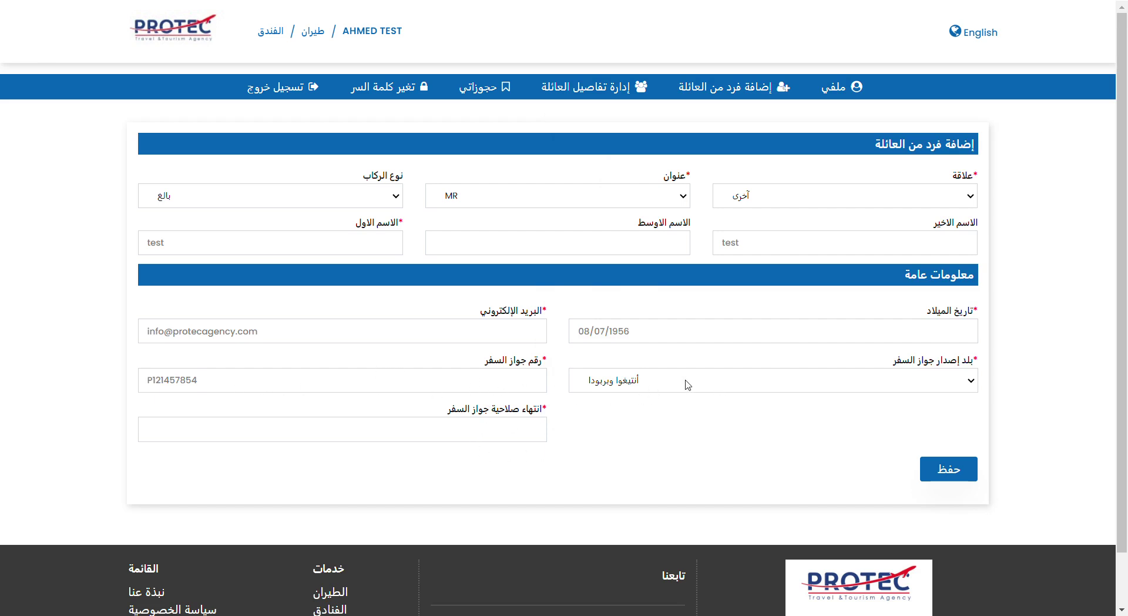
# Set passport expiry to 11/08/2029, try saving, and dismiss the invalid-email alert
pyautogui.click(483, 432)
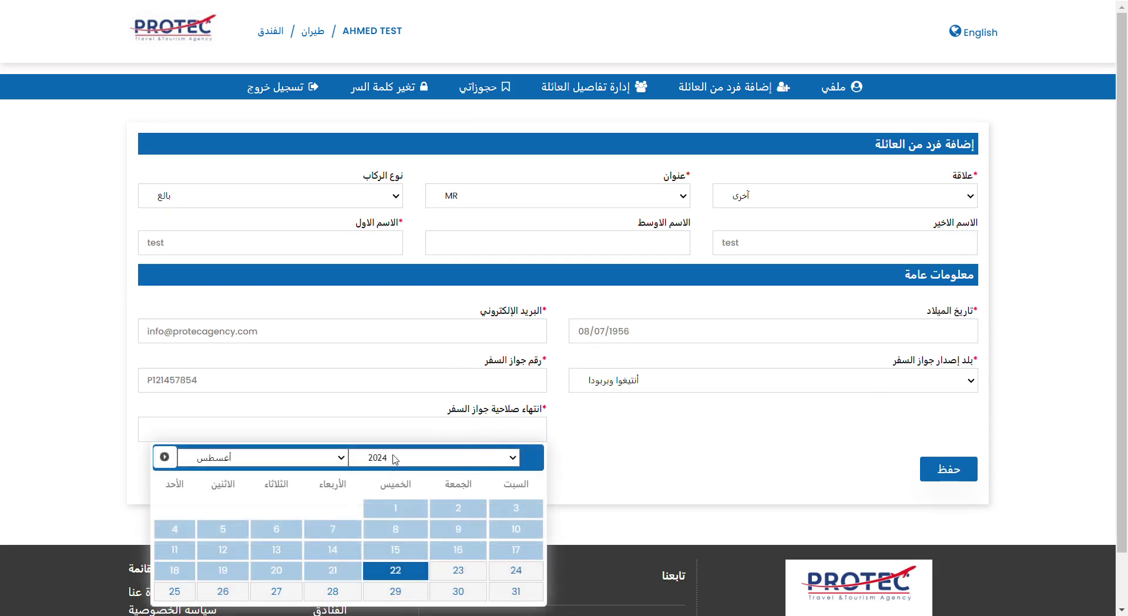
pyautogui.click(394, 462)
pyautogui.click(389, 370)
pyautogui.click(280, 458)
pyautogui.click(274, 428)
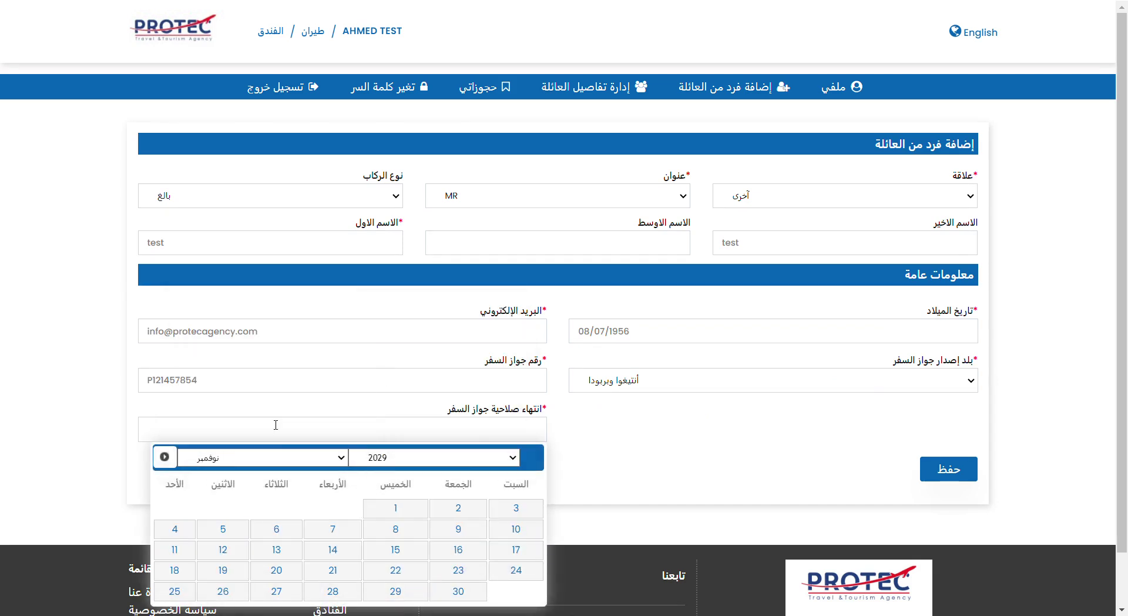
pyautogui.click(397, 536)
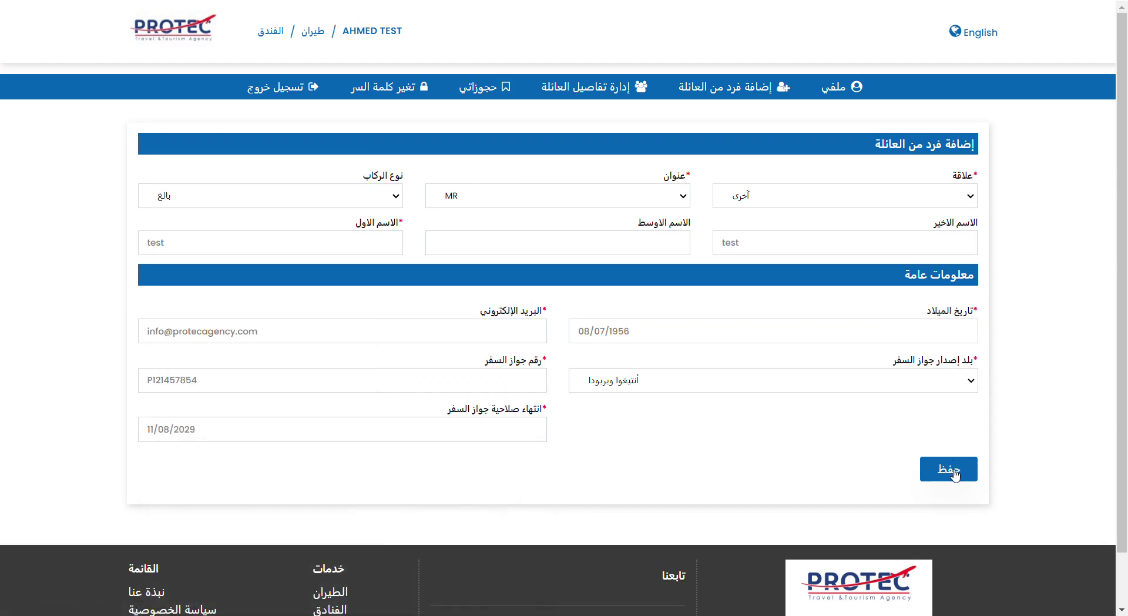
pyautogui.click(955, 474)
pyautogui.click(563, 356)
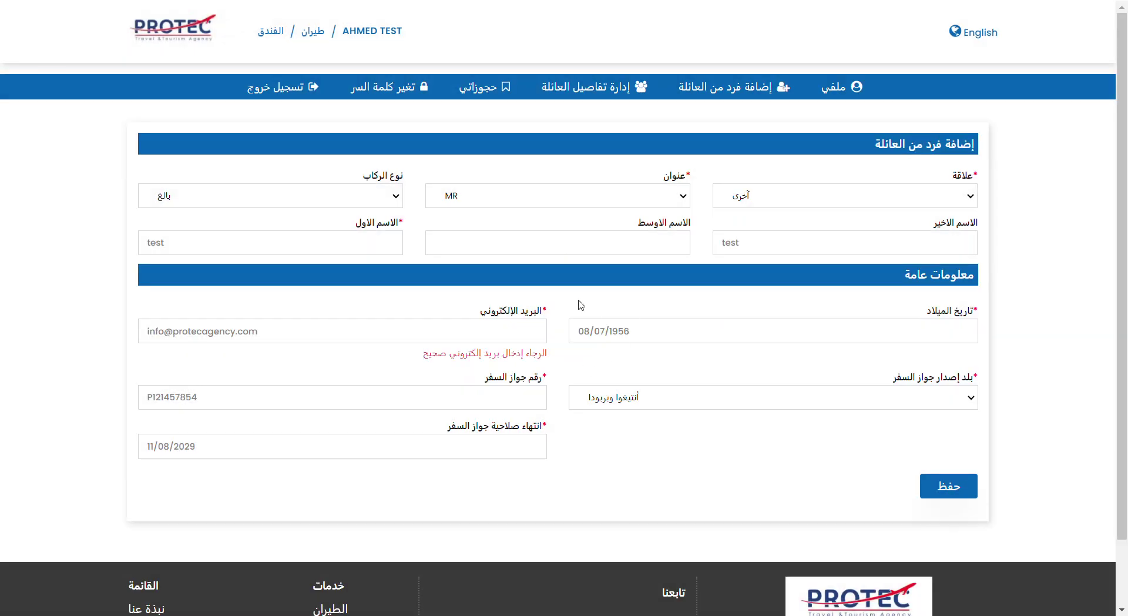
# Refocus the Email field, save the family member again with حفظ, and confirm the success message
pyautogui.click(488, 334)
pyautogui.click(948, 472)
pyautogui.click(564, 355)
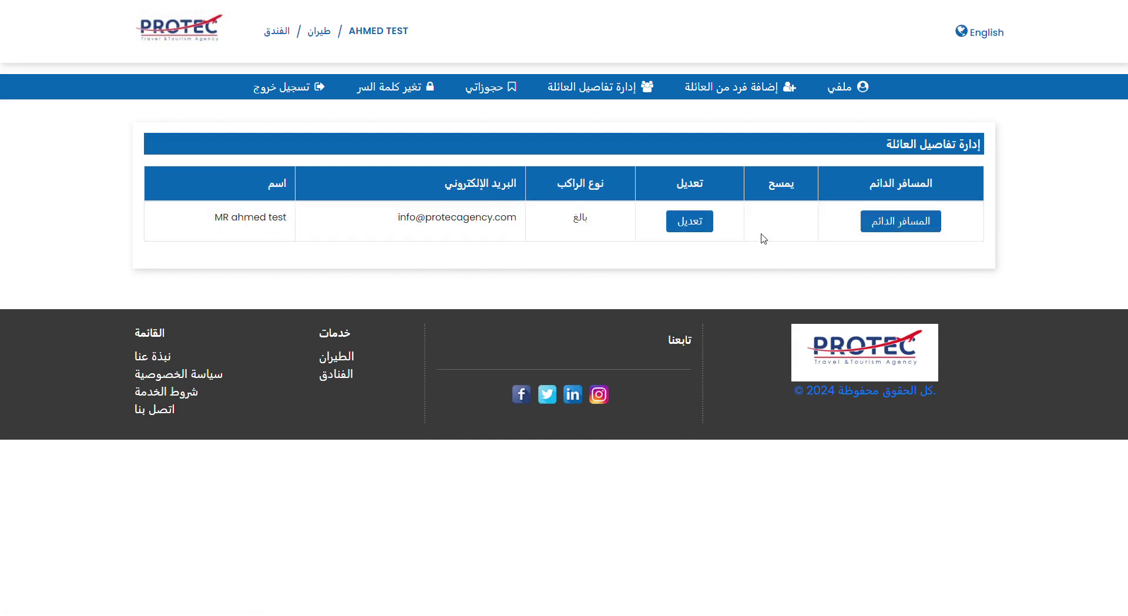
# Open the member's frequent flyer page and initially select ابان اير as the airline
pyautogui.click(887, 231)
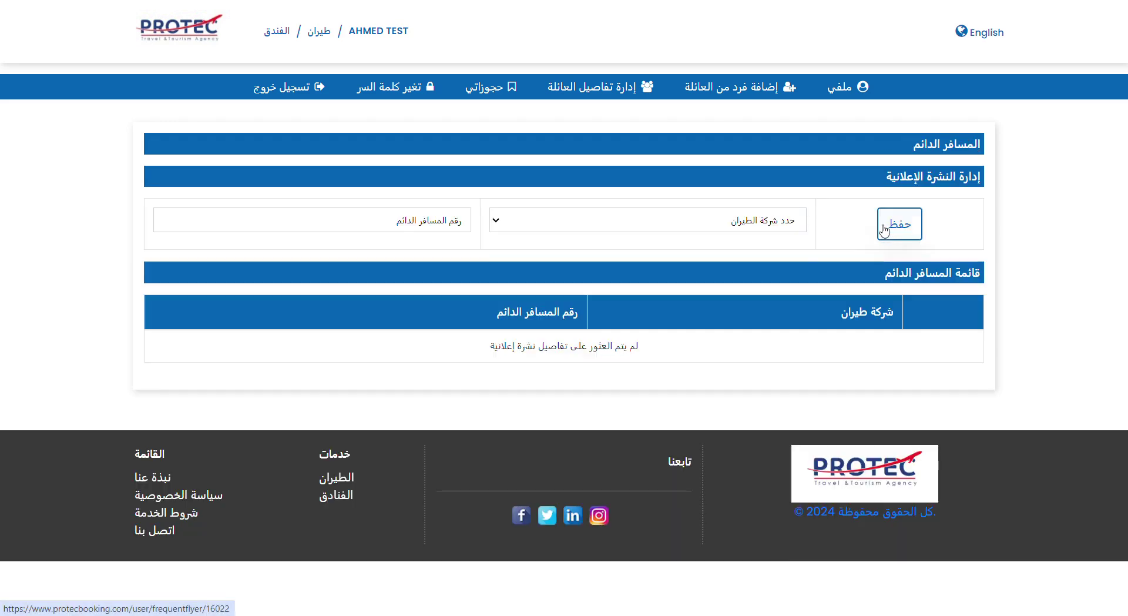
pyautogui.click(692, 222)
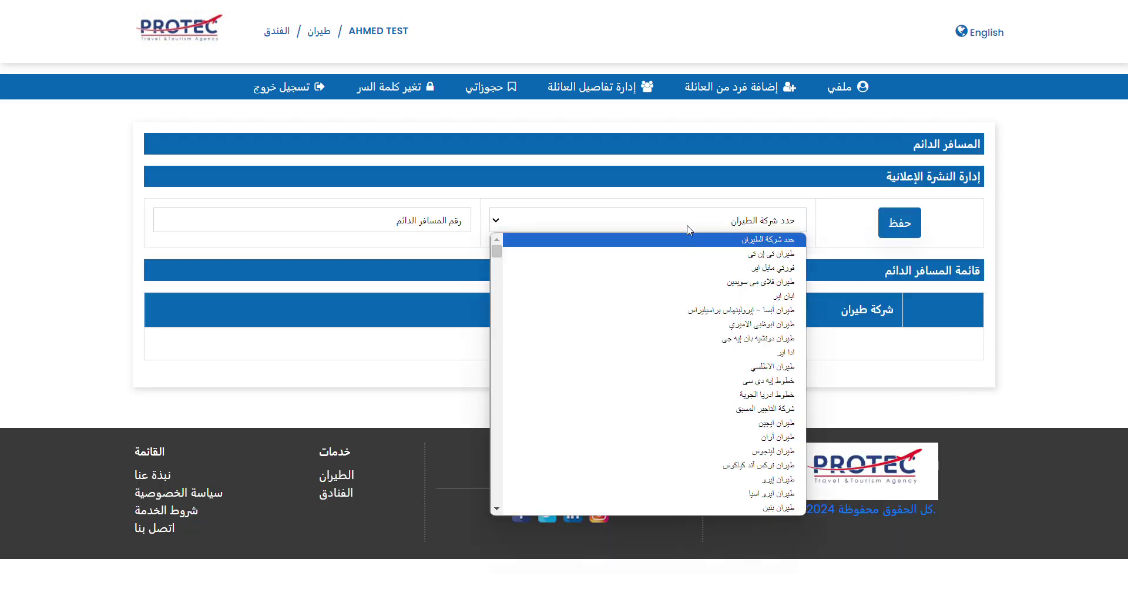
pyautogui.click(685, 304)
# Change the airline to طيران السعودية الخليجية and enter the frequent flyer membership number
pyautogui.click(677, 225)
pyautogui.scroll(-2, 684, 350)
pyautogui.scroll(-10, 682, 346)
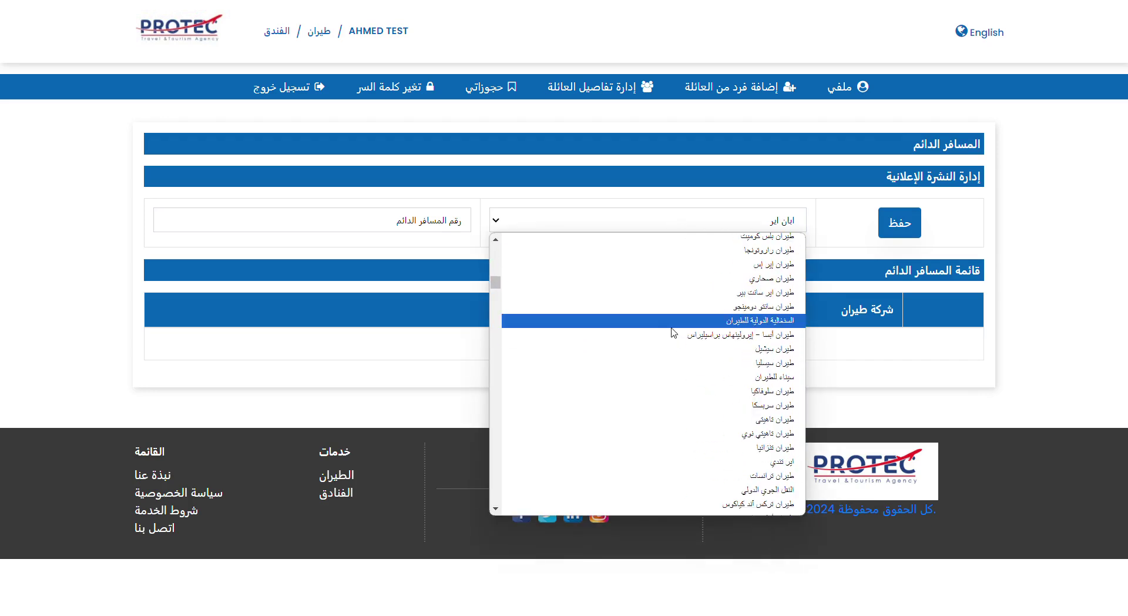
pyautogui.scroll(-3, 653, 328)
pyautogui.scroll(-3, 647, 338)
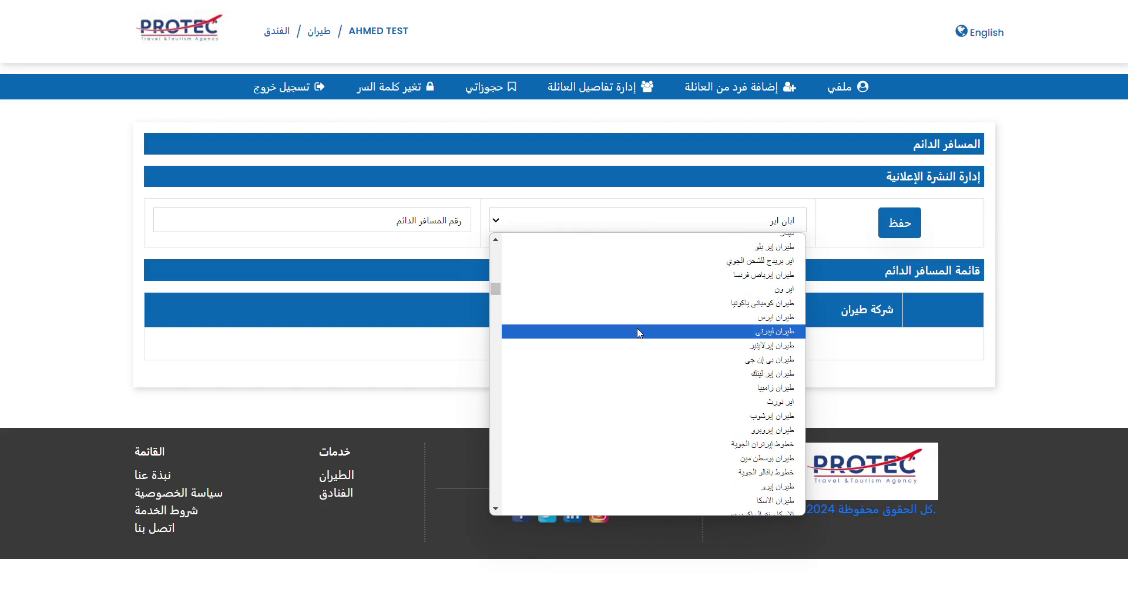
pyautogui.scroll(-5, 641, 341)
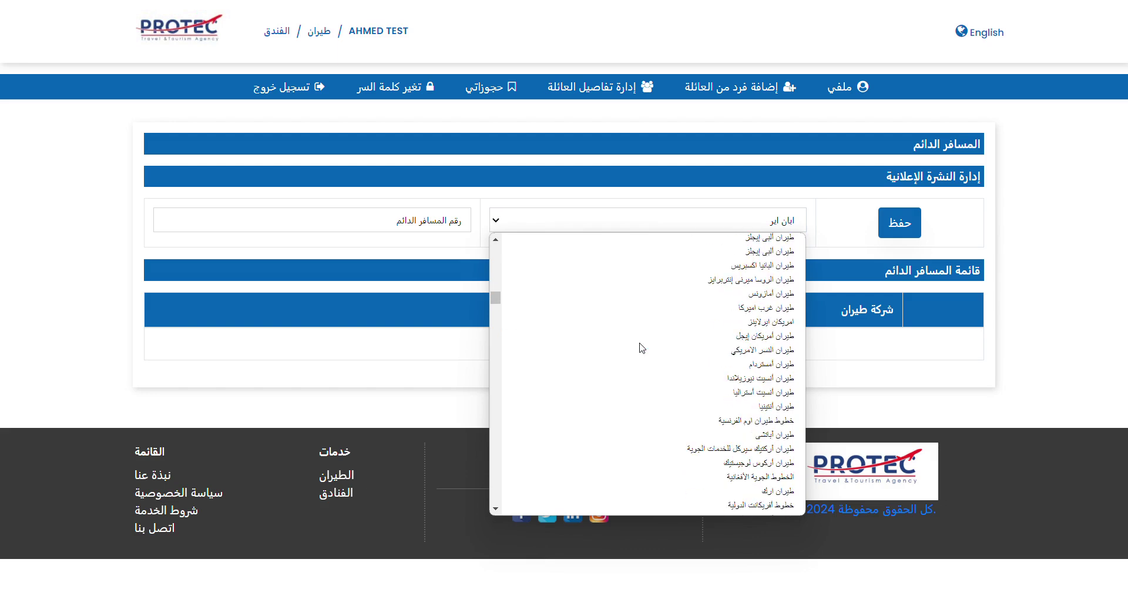
pyautogui.scroll(-5, 640, 347)
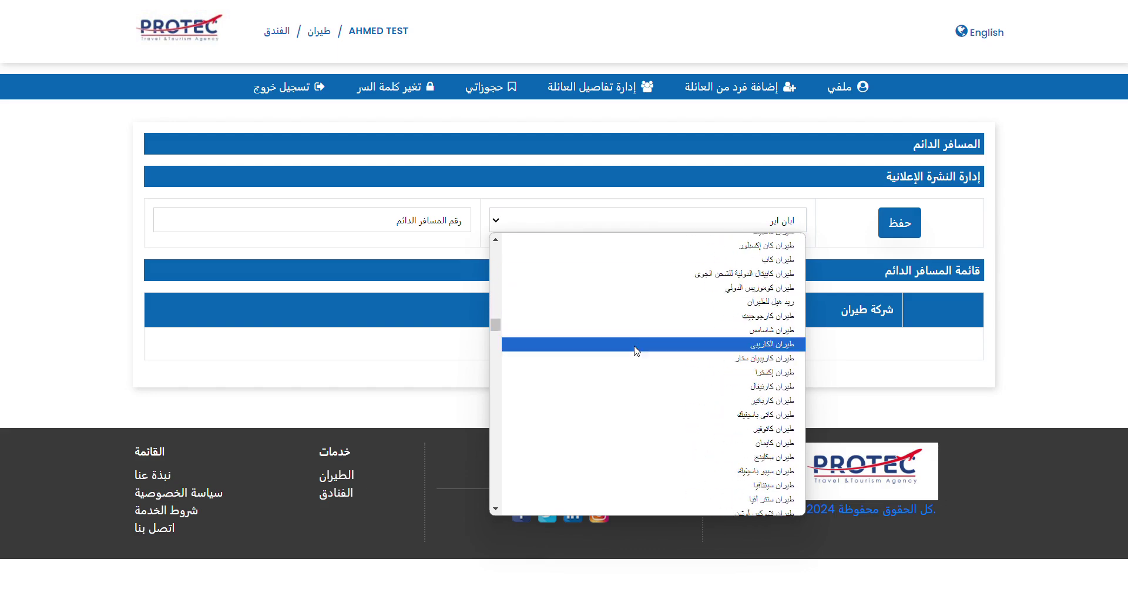
pyautogui.scroll(-5, 637, 351)
pyautogui.scroll(-5, 636, 351)
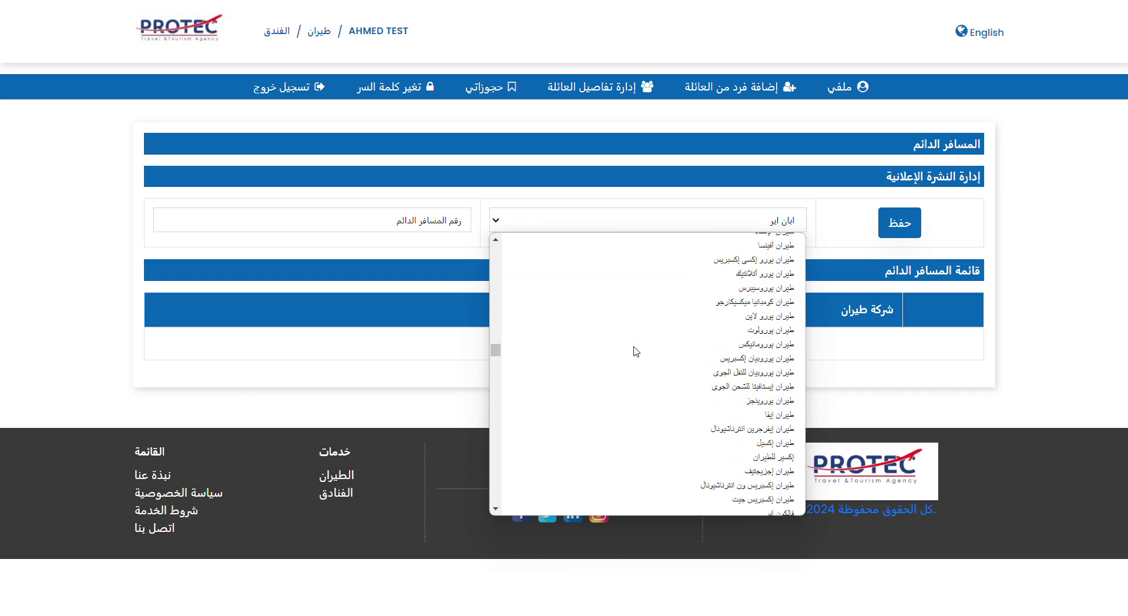
pyautogui.scroll(-3, 636, 350)
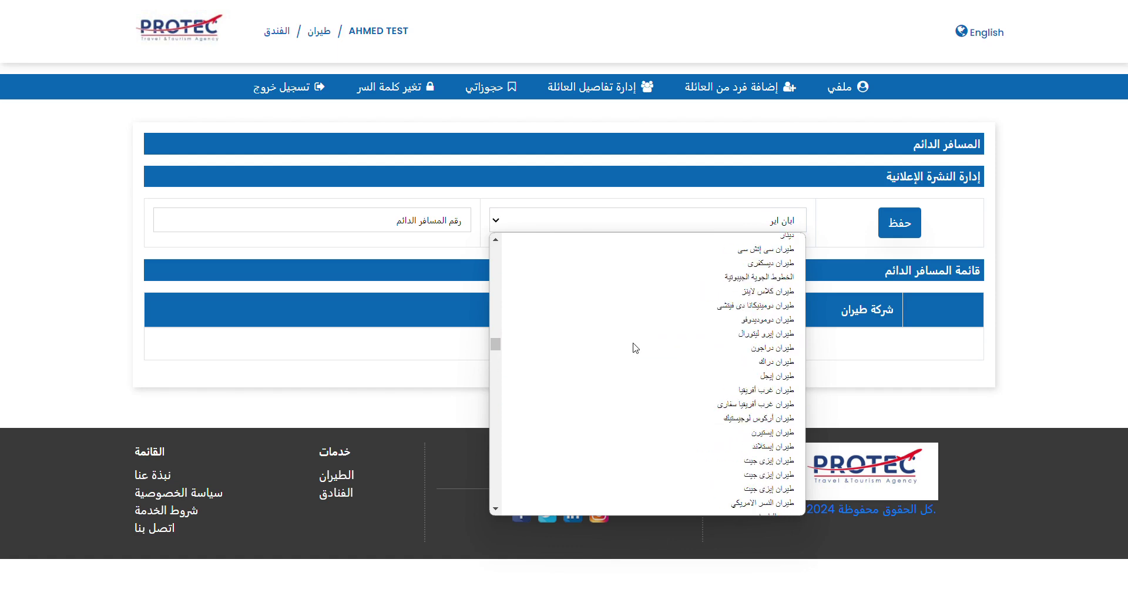
pyautogui.scroll(-10, 636, 347)
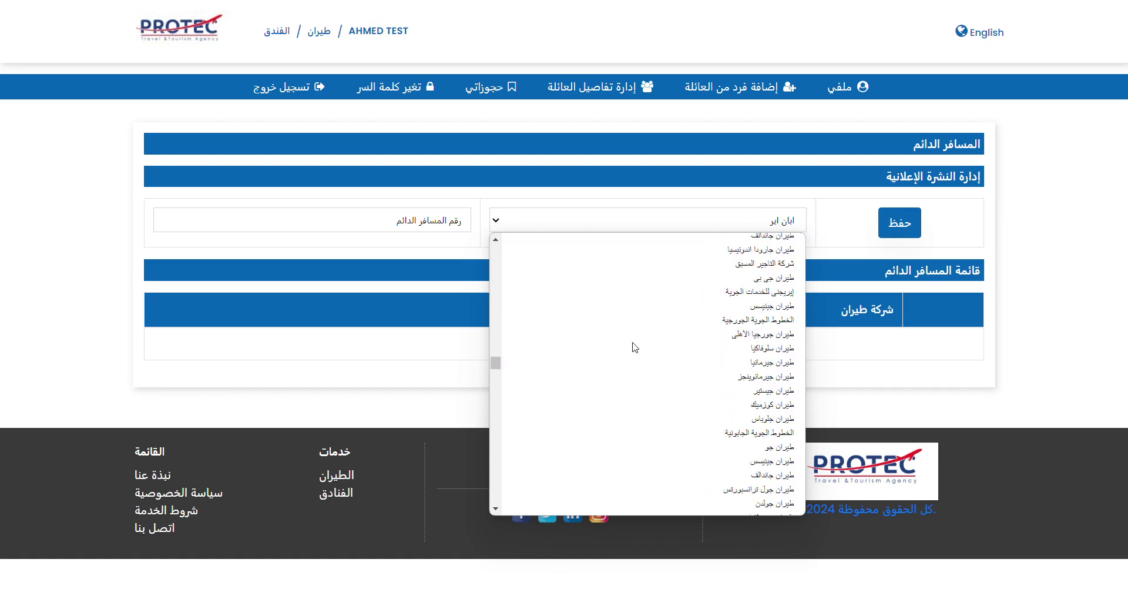
pyautogui.scroll(-10, 635, 348)
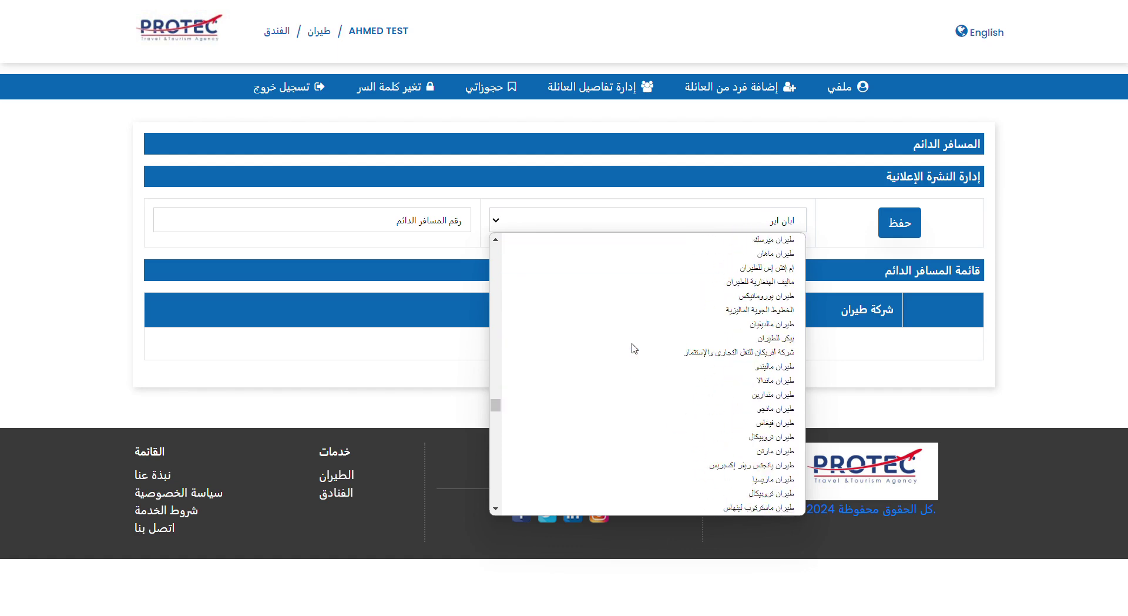
pyautogui.scroll(5, 636, 350)
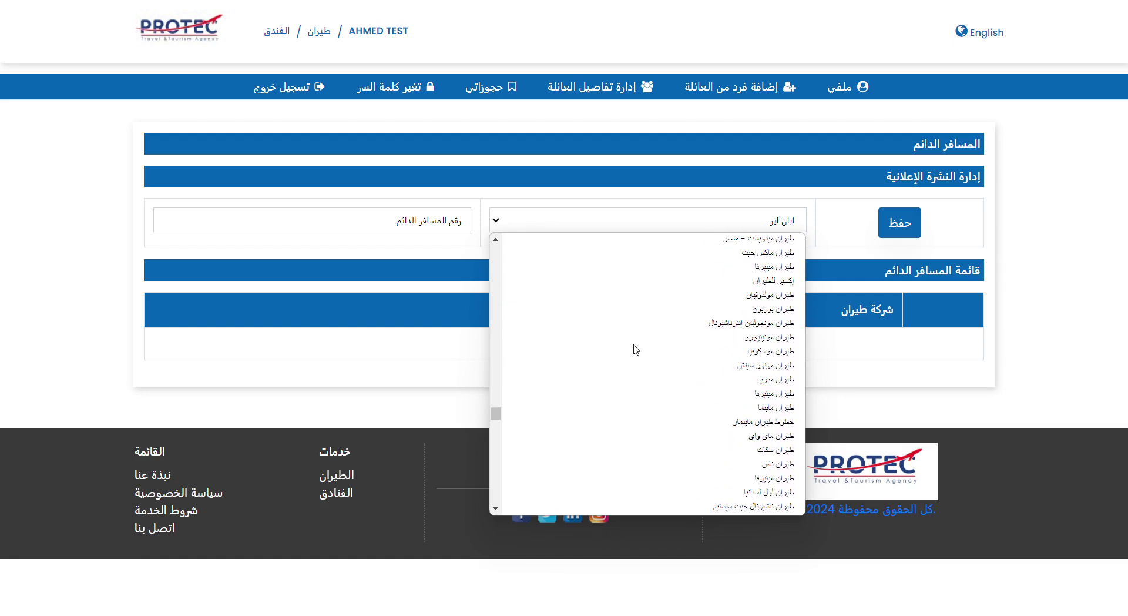
pyautogui.scroll(-5, 635, 350)
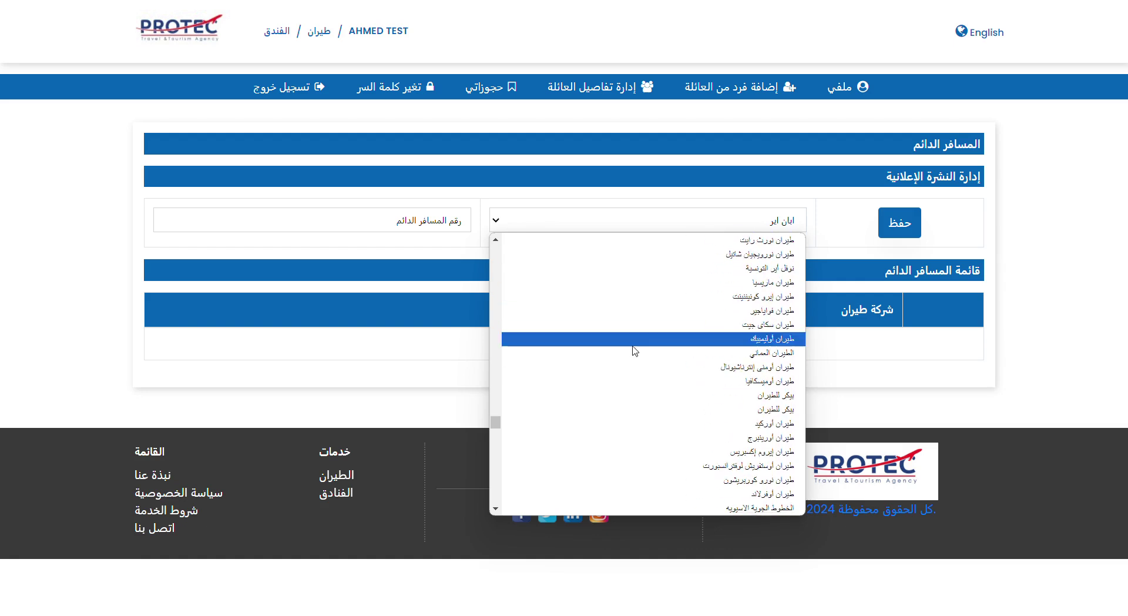
pyautogui.scroll(-5, 635, 351)
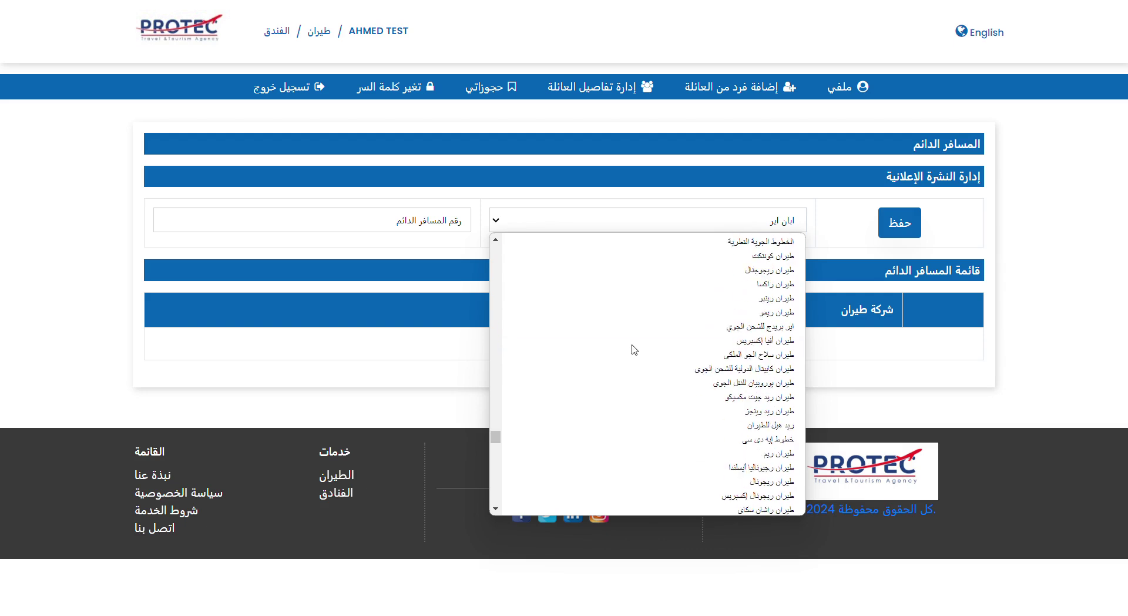
pyautogui.scroll(-3, 665, 403)
pyautogui.click(685, 238)
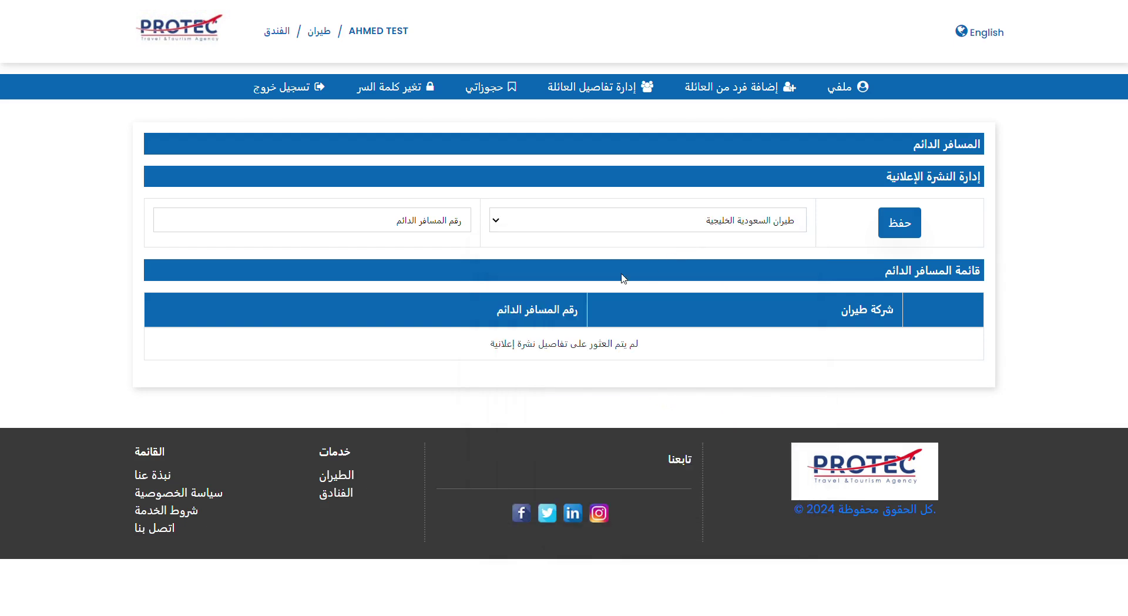
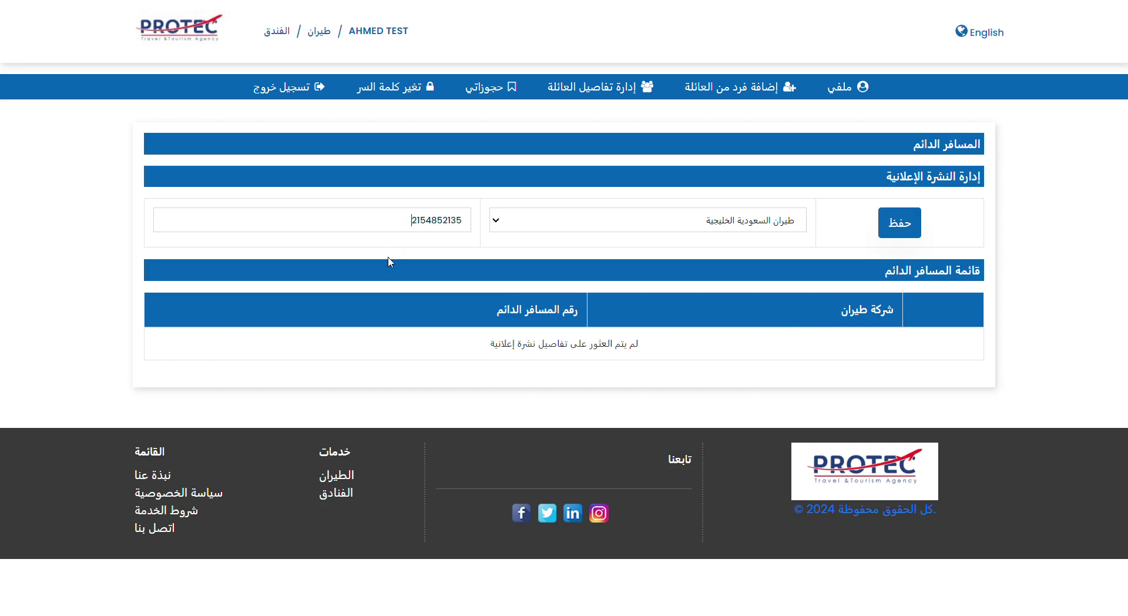